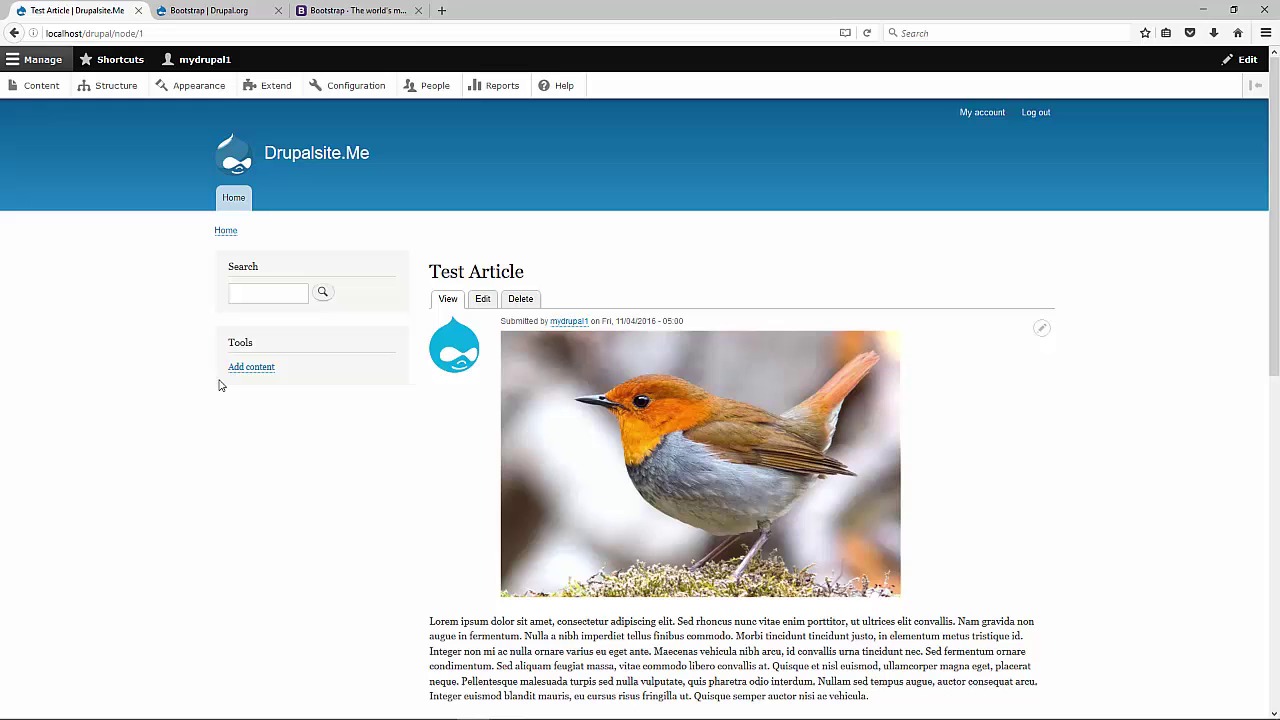
# Copy the tar.gz download link of the recommended 8.x-3.0 release from the Bootstrap project page on Drupal.org.
pyautogui.click(395, 10)
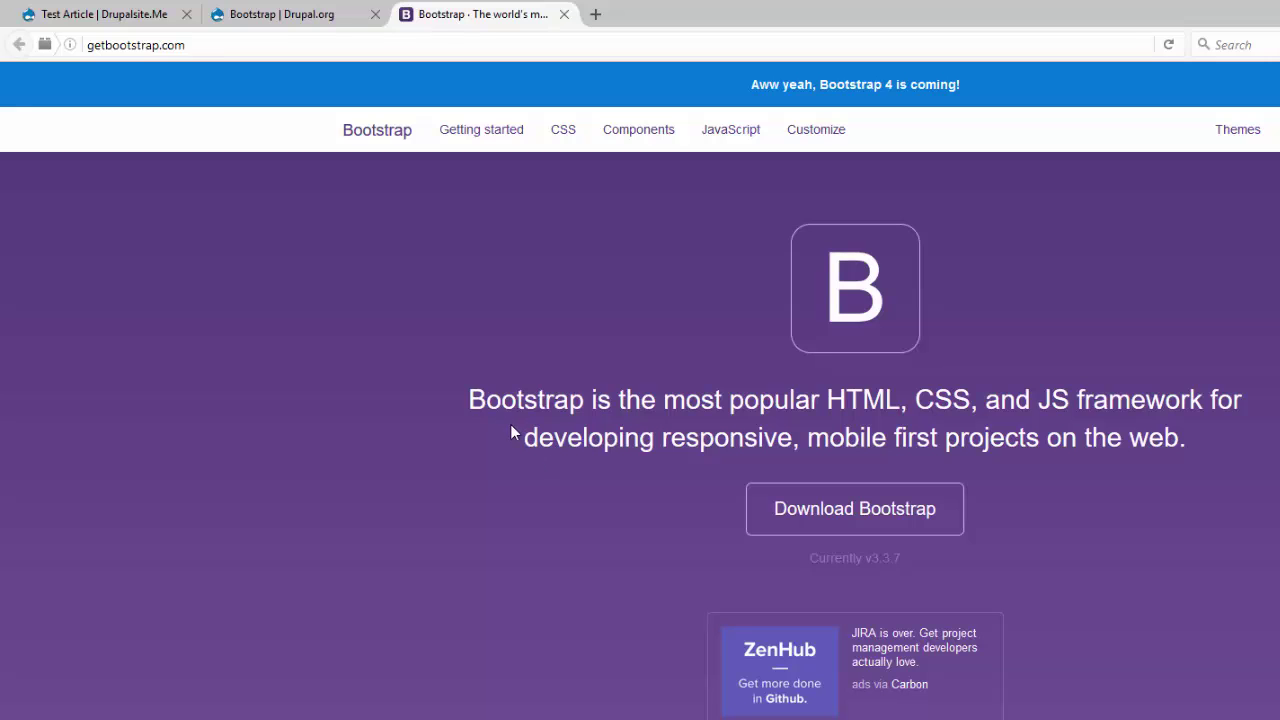
pyautogui.click(280, 14)
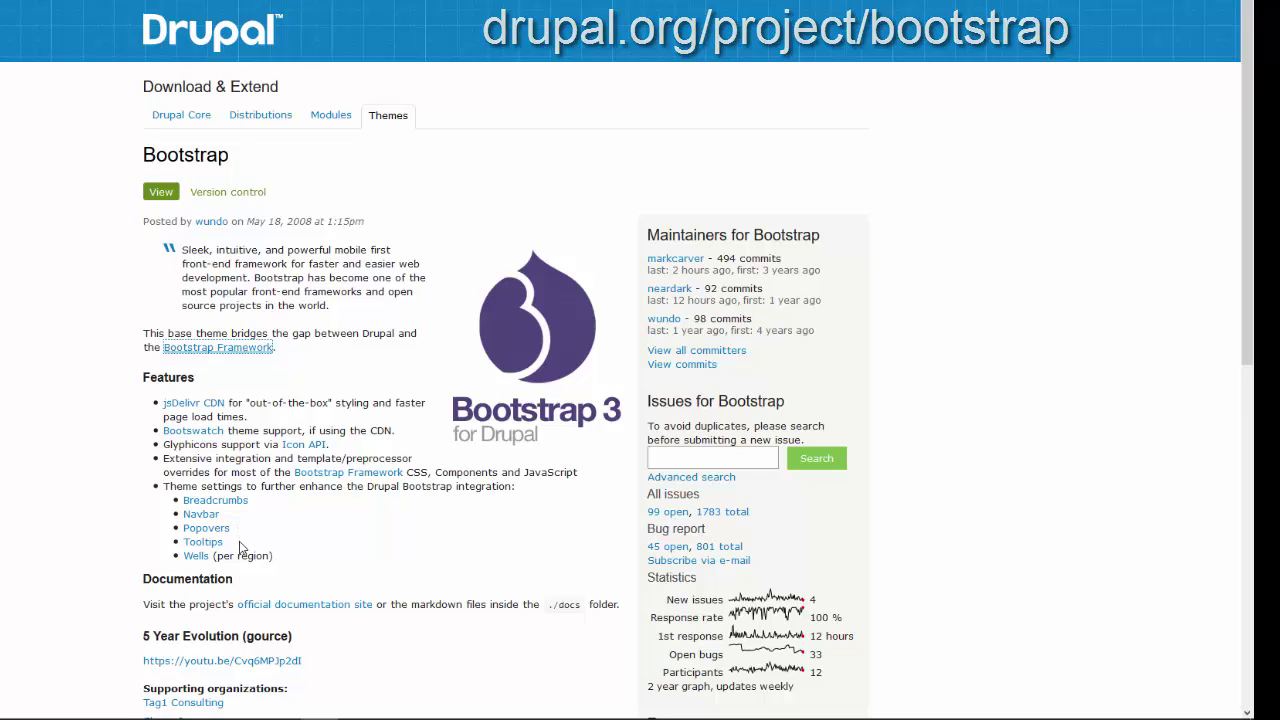
pyautogui.scroll(-4, 393, 501)
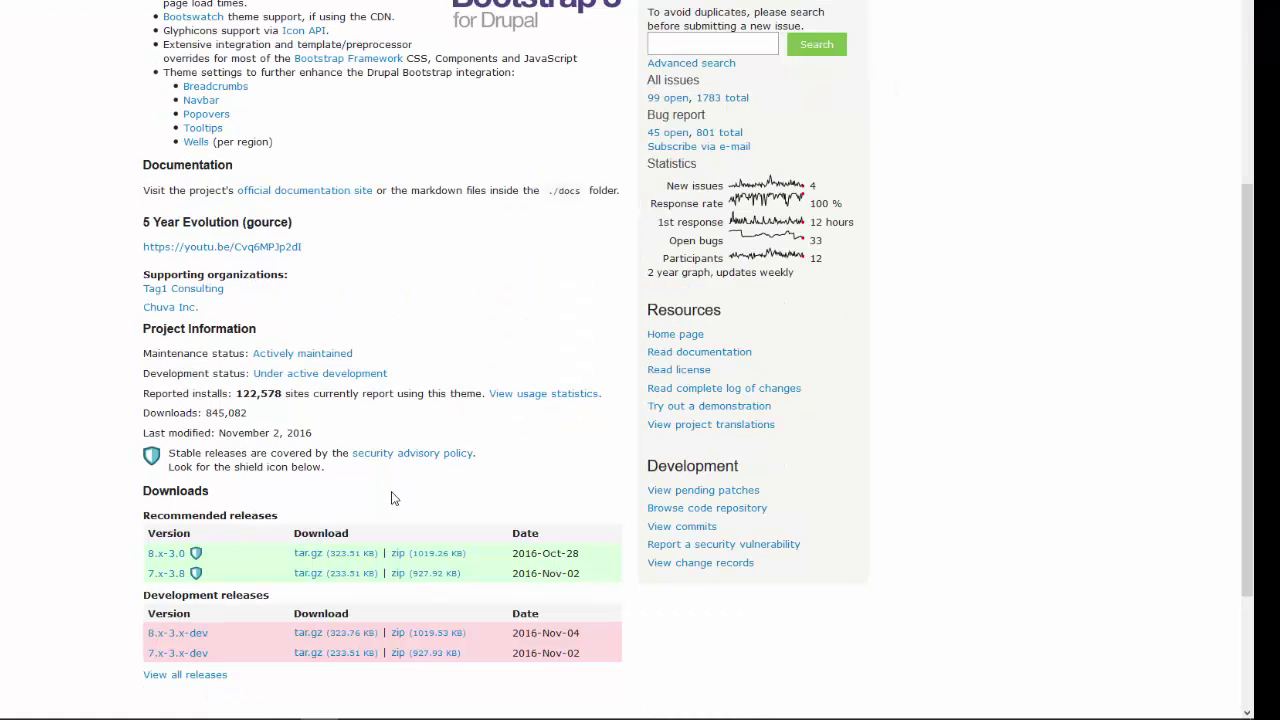
pyautogui.rightClick(341, 562)
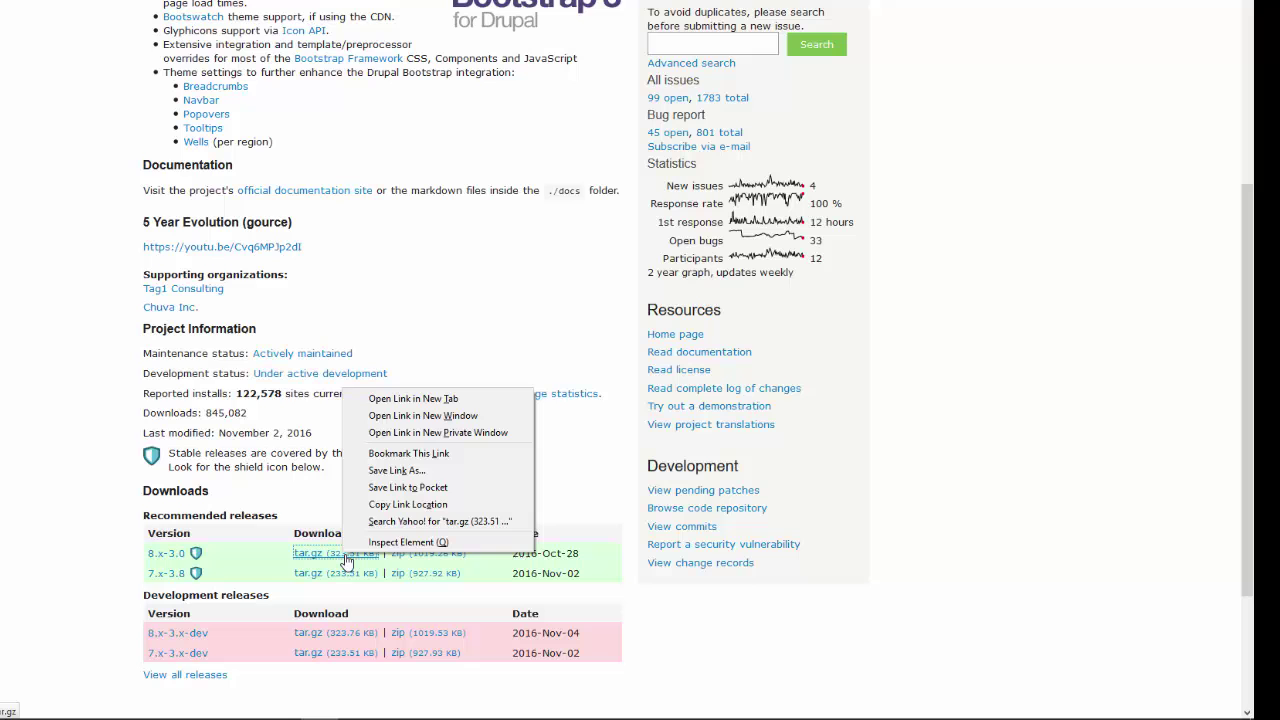
pyautogui.click(400, 504)
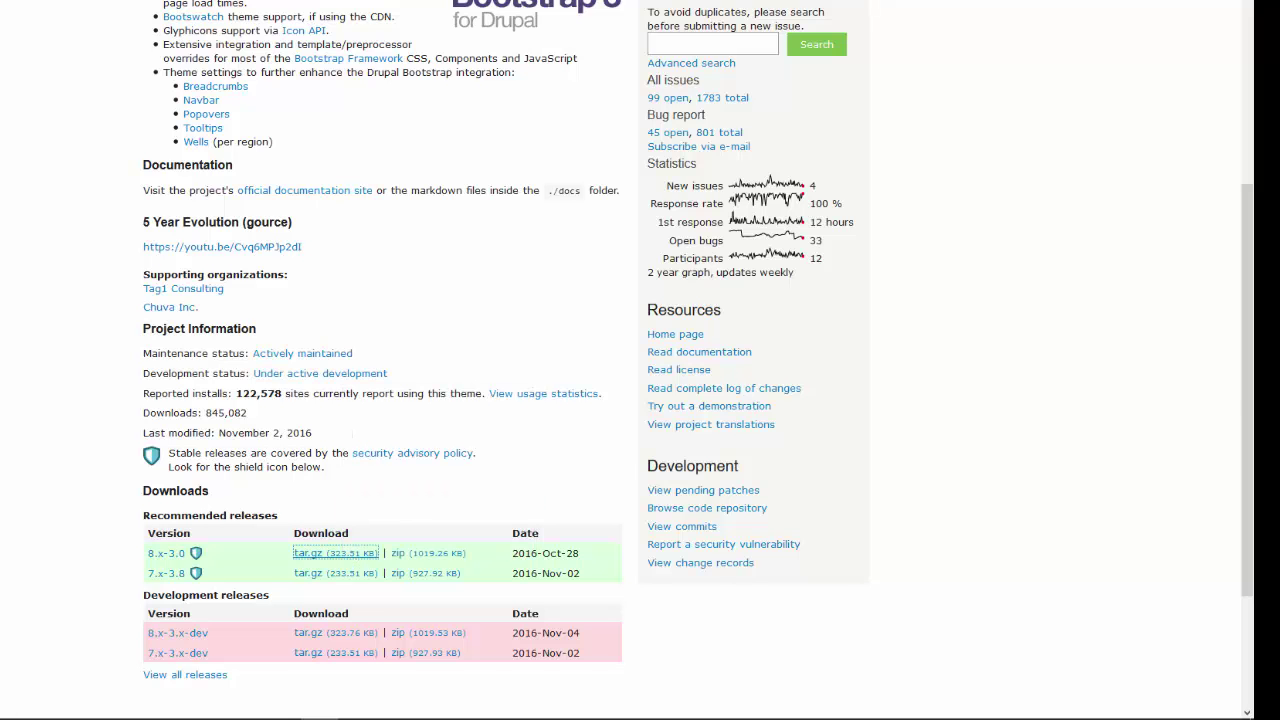
pyautogui.hotkey('ctrl', 'Tab')
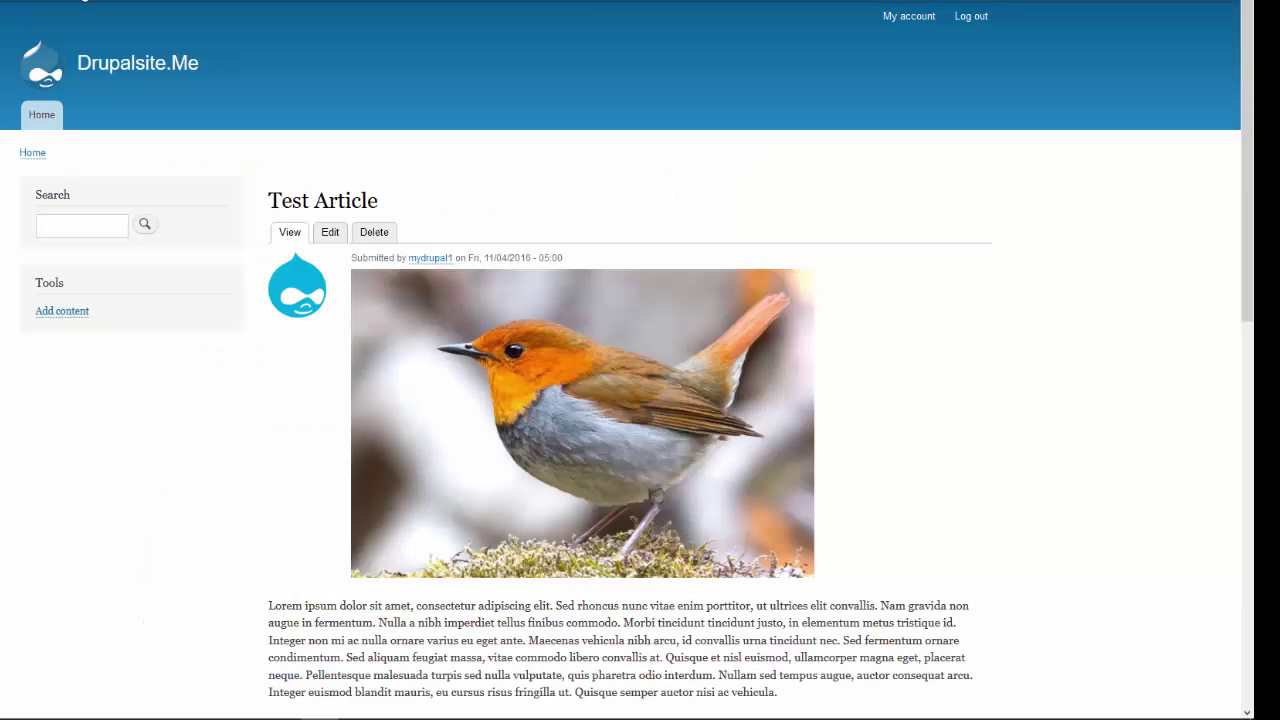
pyautogui.click(314, 11)
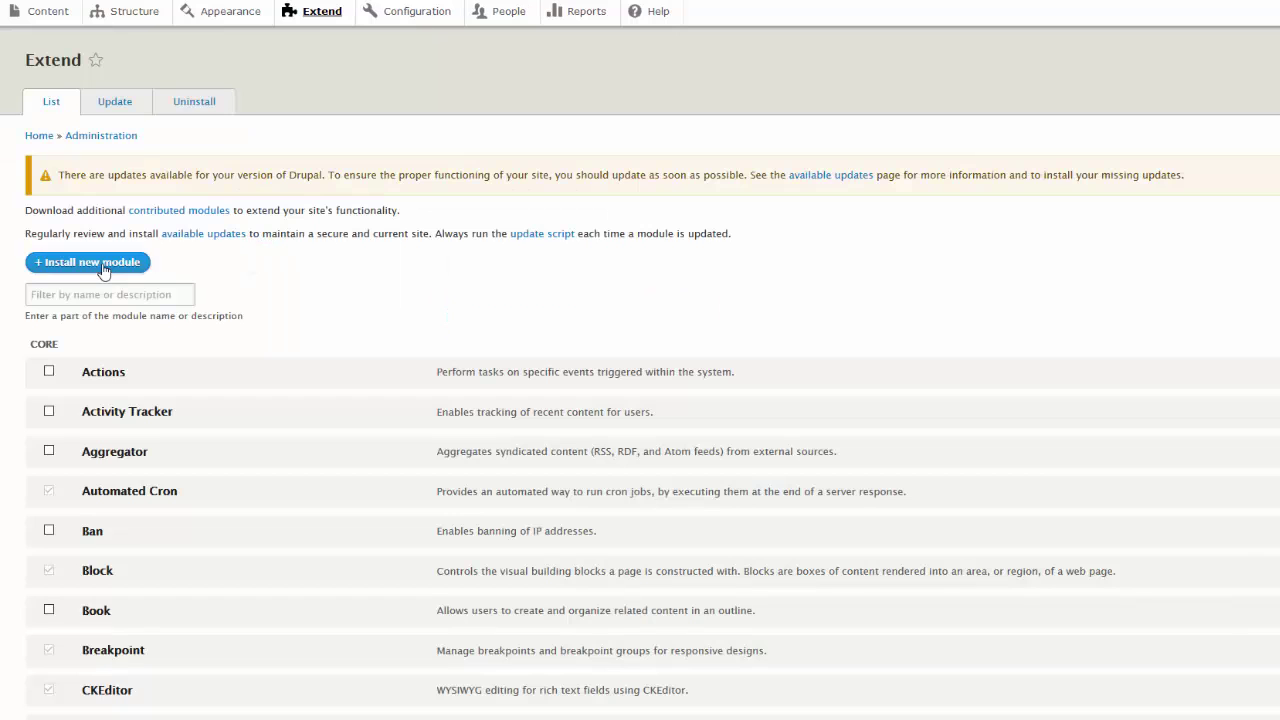
pyautogui.click(108, 272)
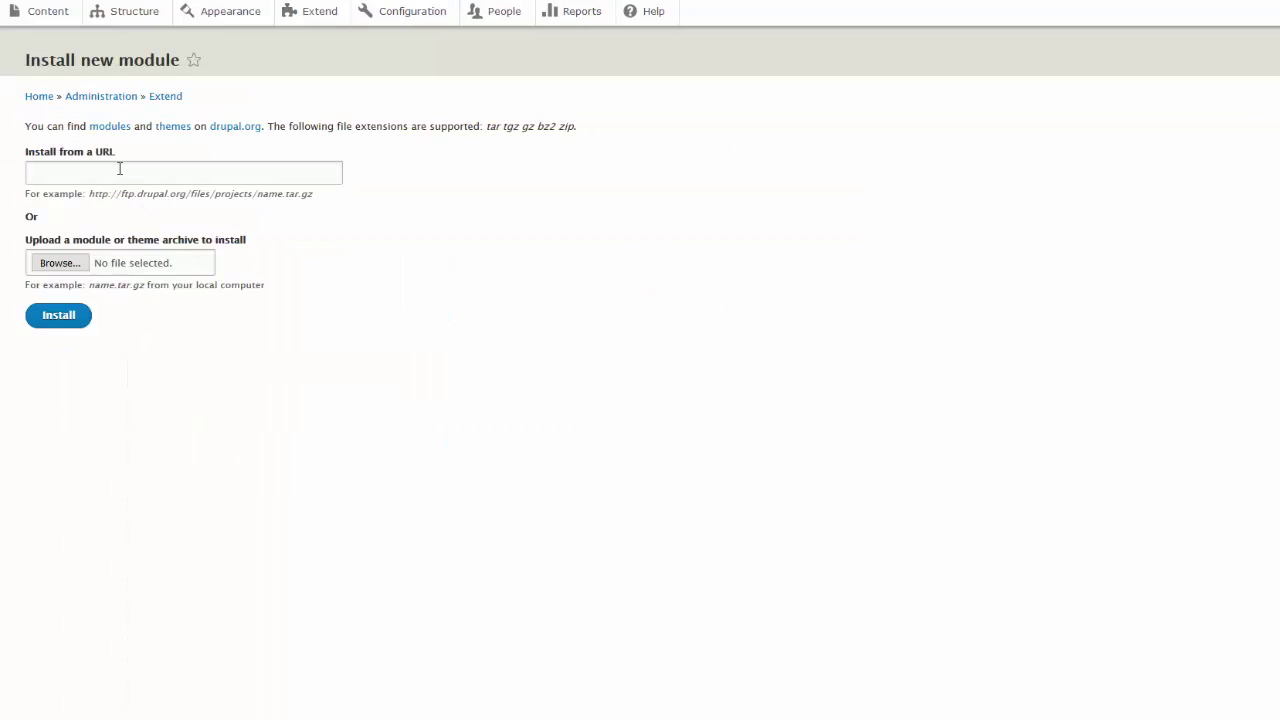
pyautogui.click(118, 172)
pyautogui.rightClick(119, 174)
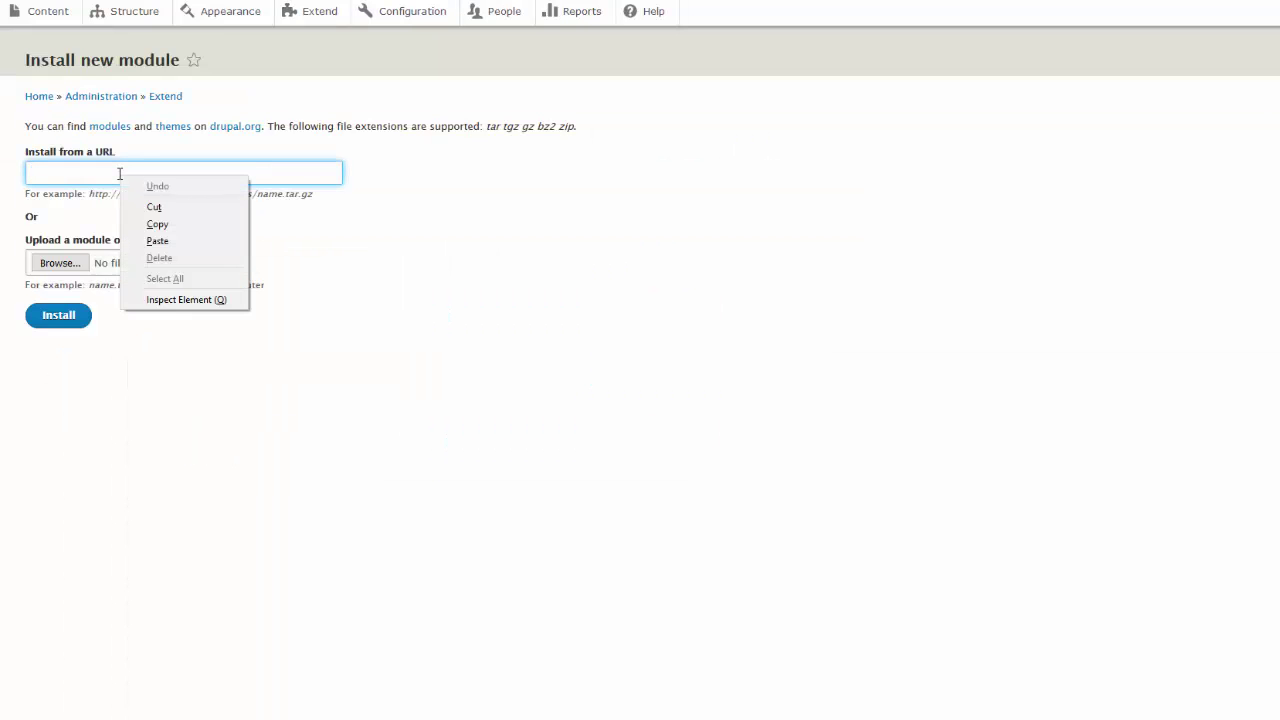
pyautogui.click(158, 241)
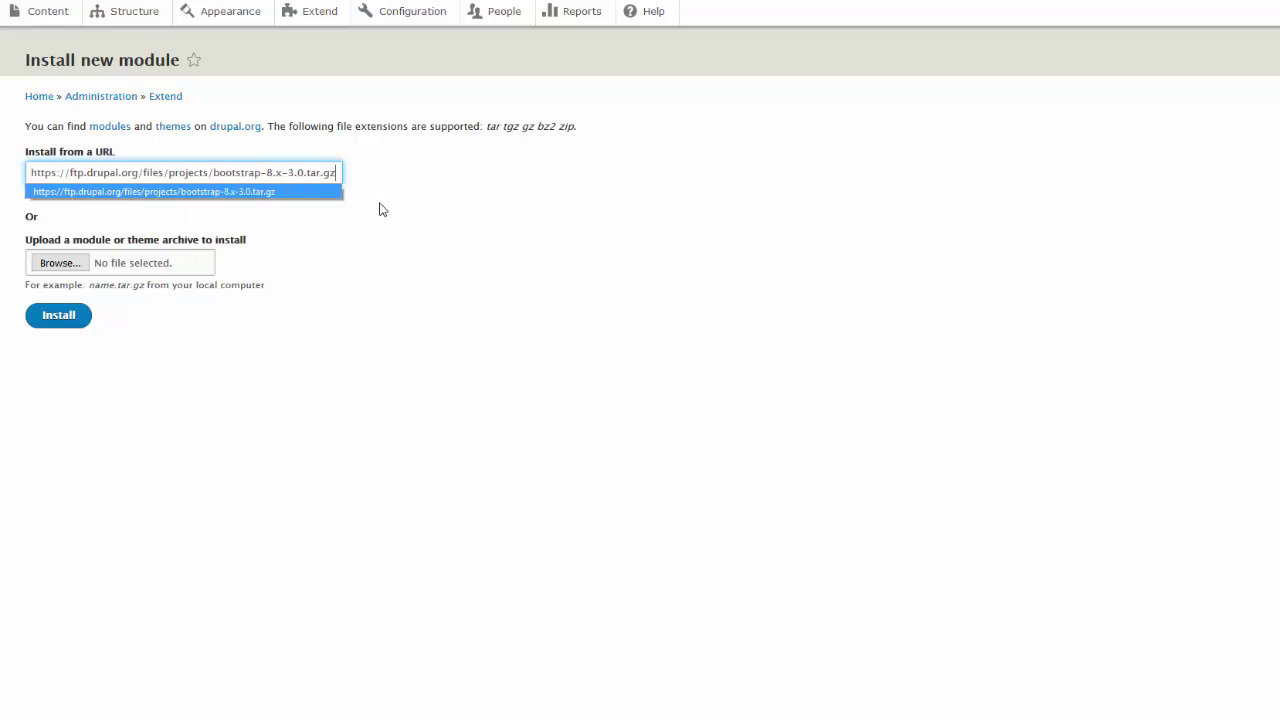
pyautogui.click(55, 318)
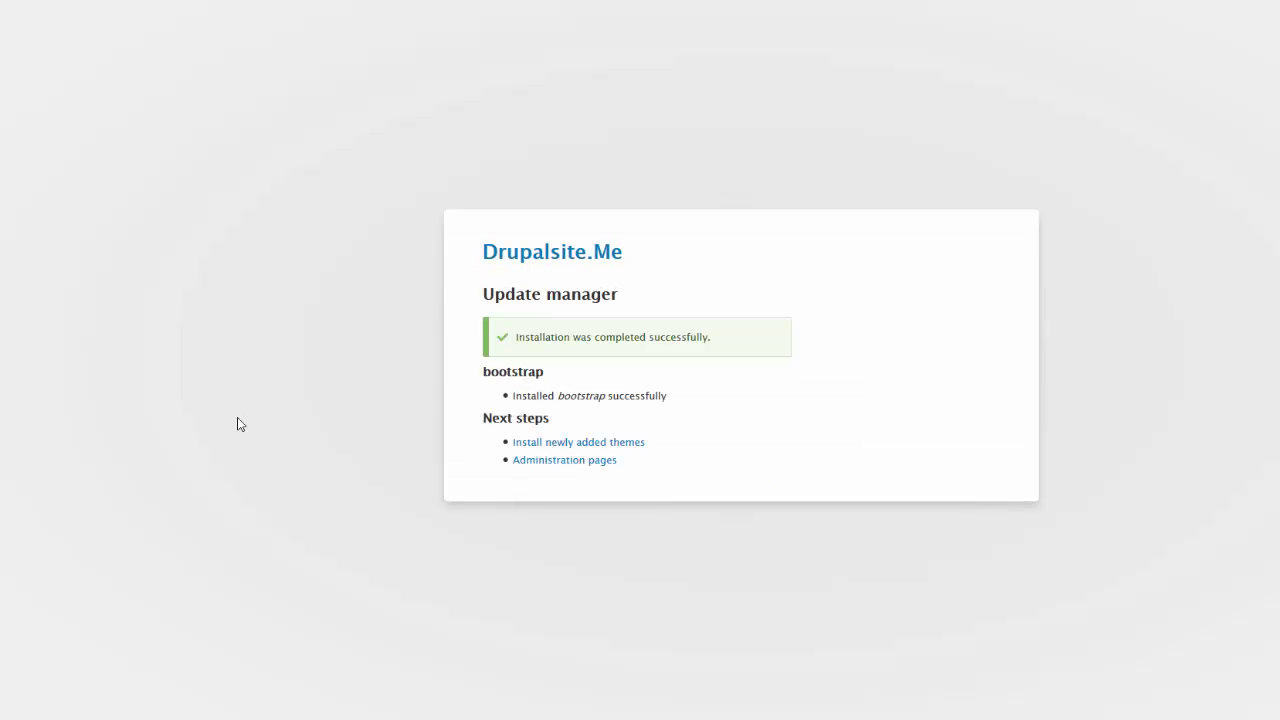
# Make Bootstrap 8.x-3.0 the site's default theme and reload the Test Article page.
pyautogui.click(614, 450)
pyautogui.scroll(-5, 614, 449)
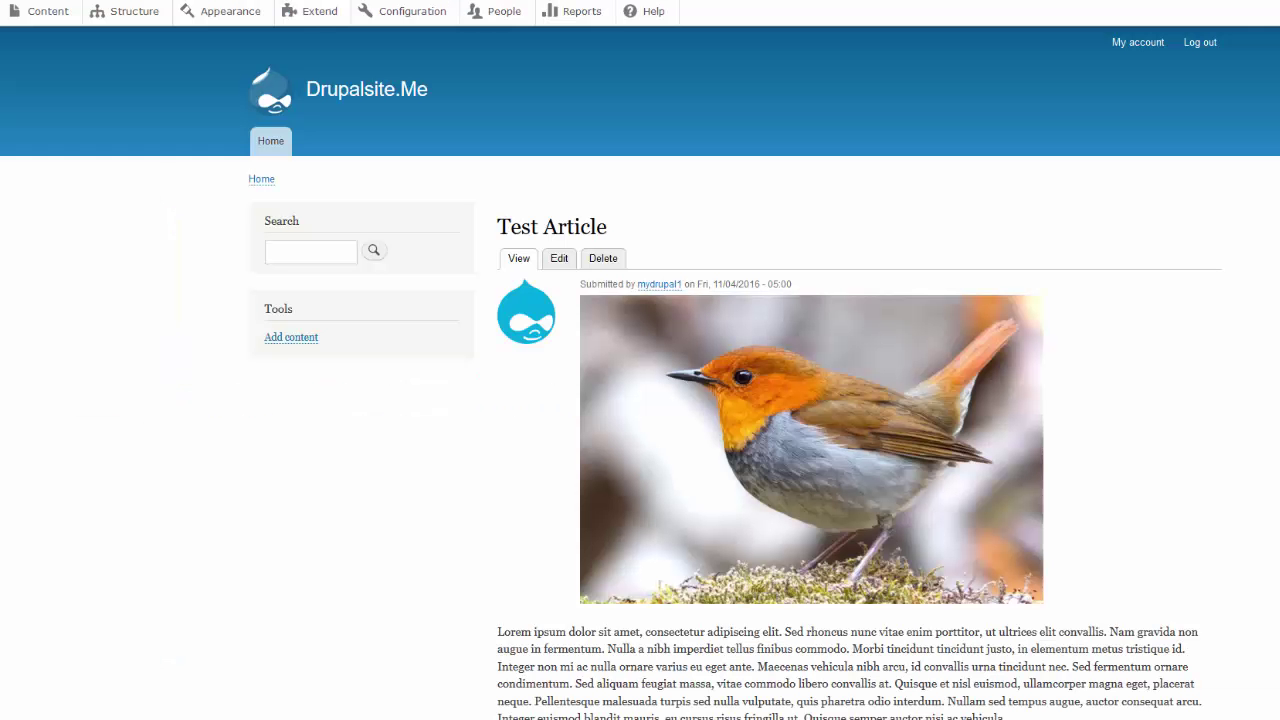
pyautogui.scroll(-3, 716, 233)
pyautogui.scroll(3, 716, 233)
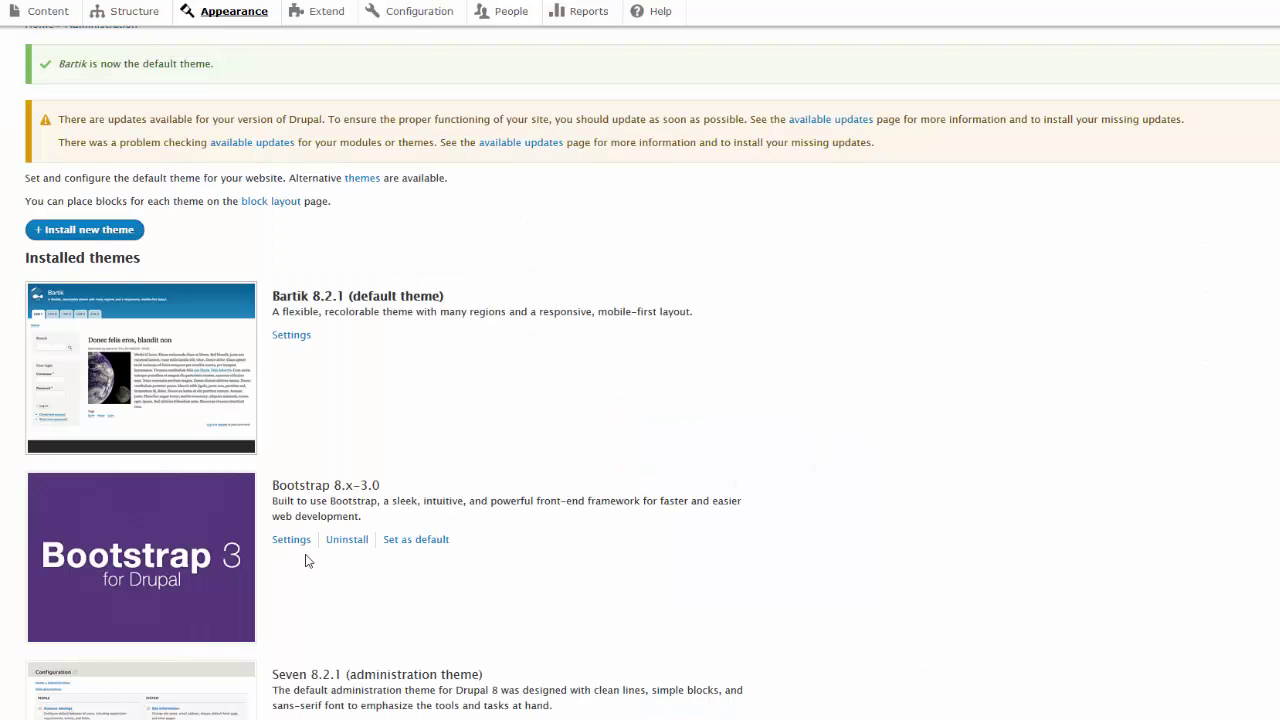
pyautogui.click(416, 540)
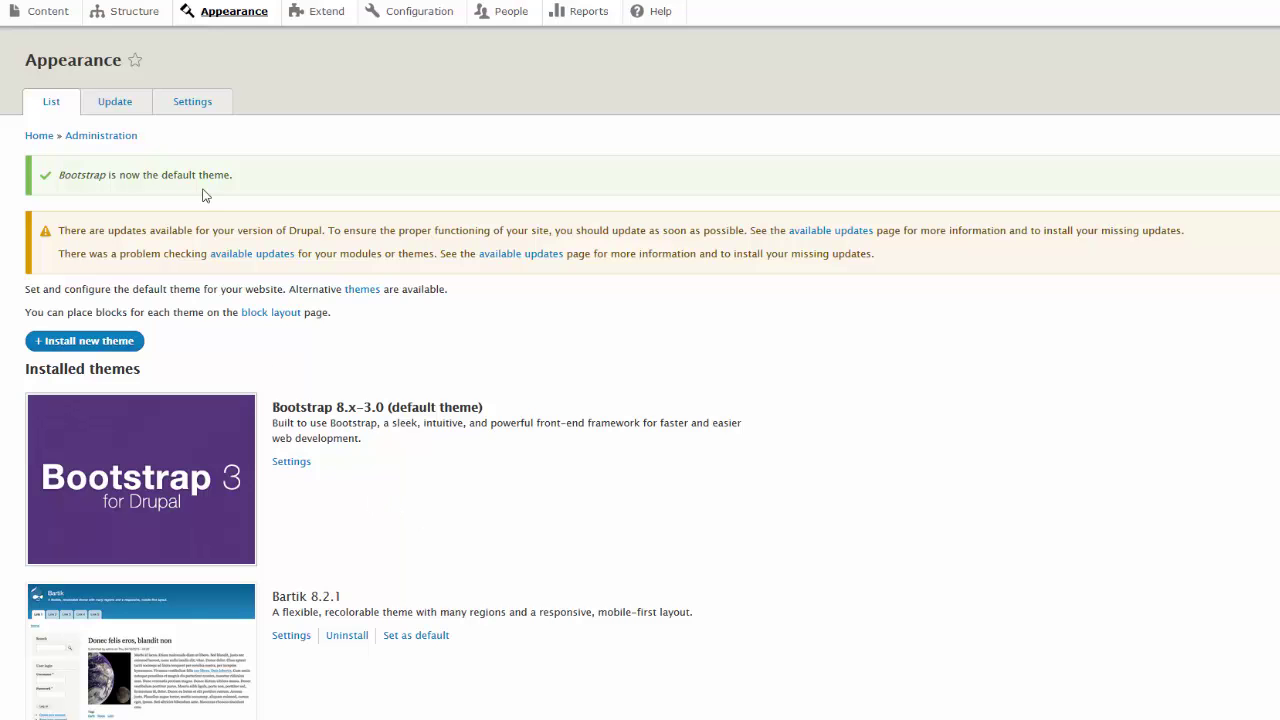
pyautogui.click(210, 12)
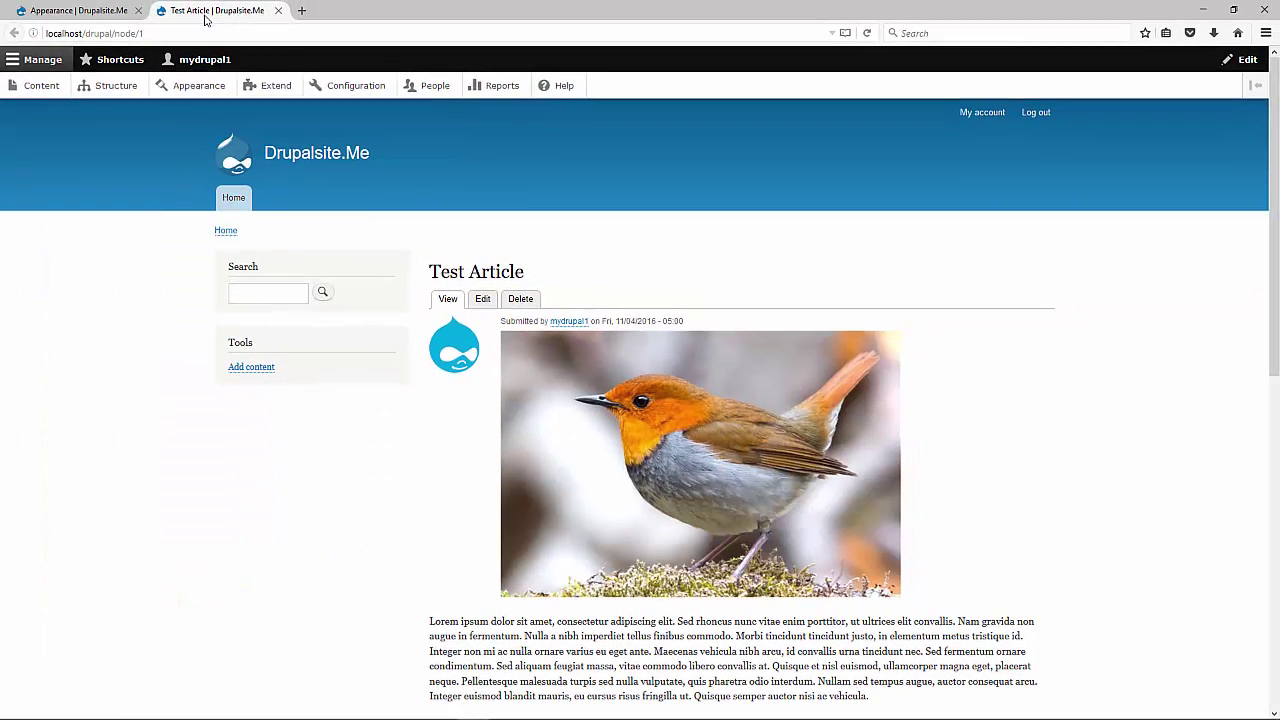
pyautogui.click(867, 33)
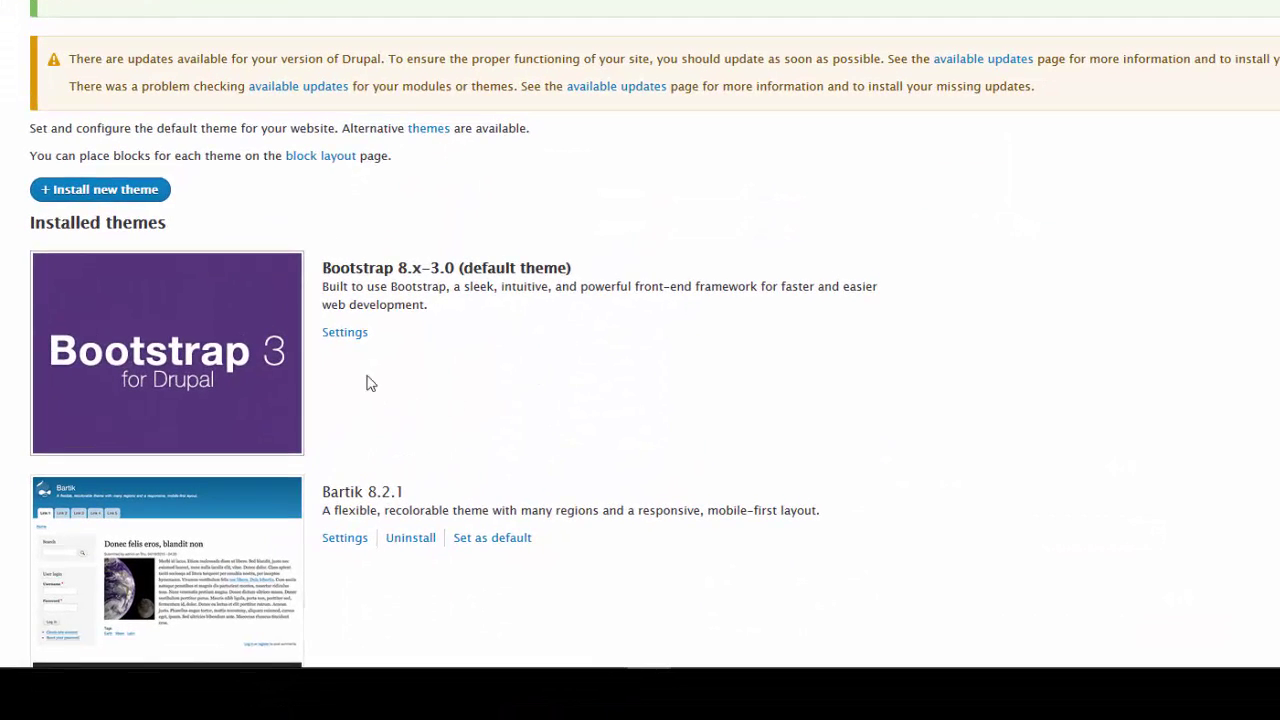
# Open the Bootstrap theme's settings and examine the general options for buttons, container, forms and images.
pyautogui.click(345, 334)
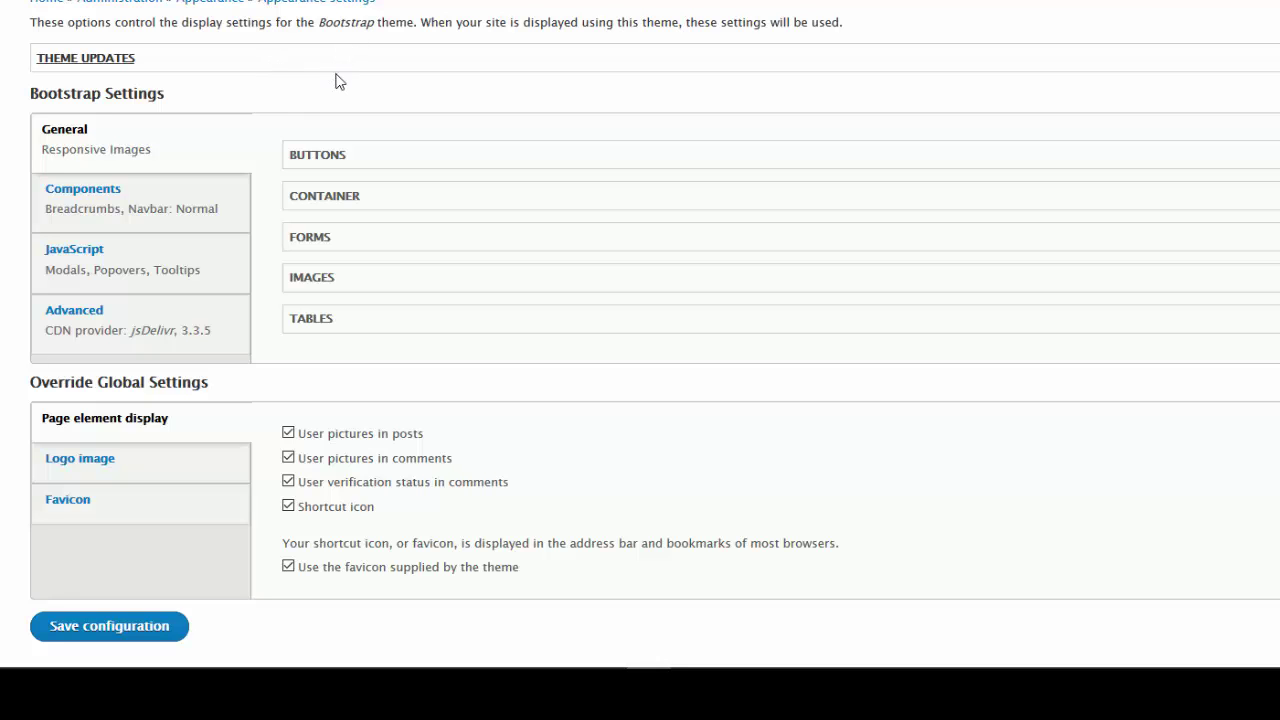
pyautogui.click(314, 158)
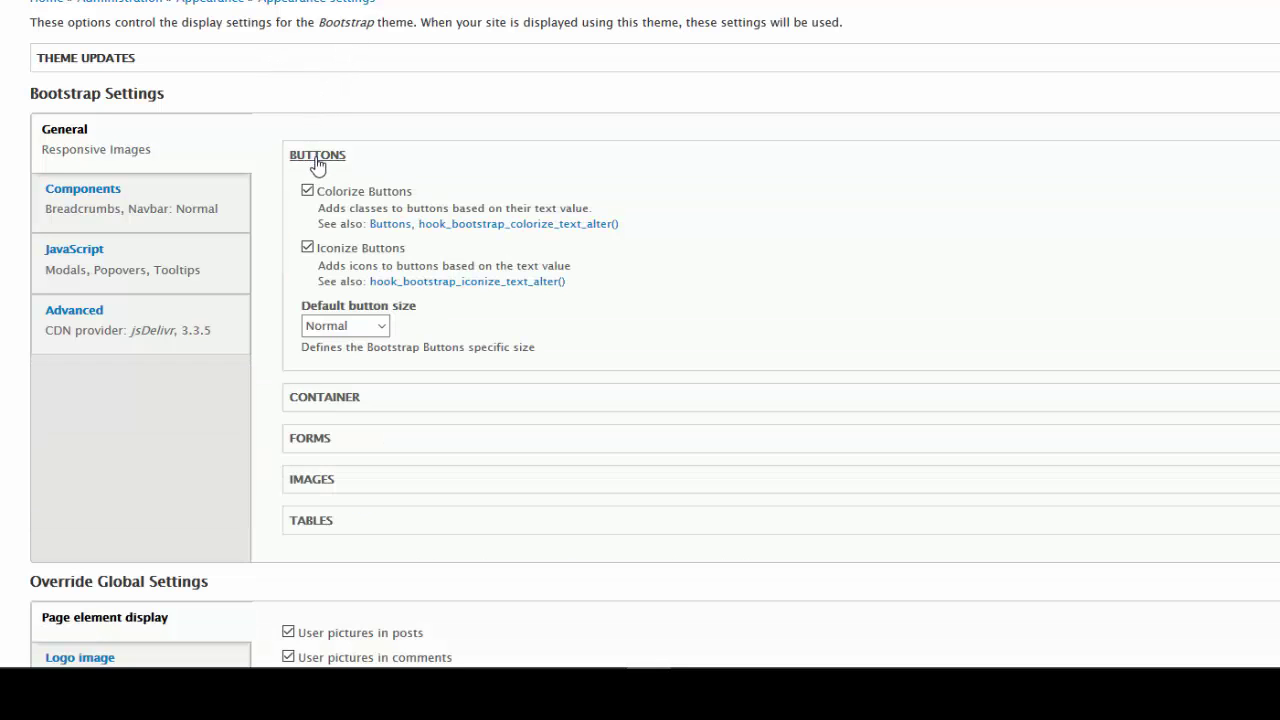
pyautogui.click(336, 402)
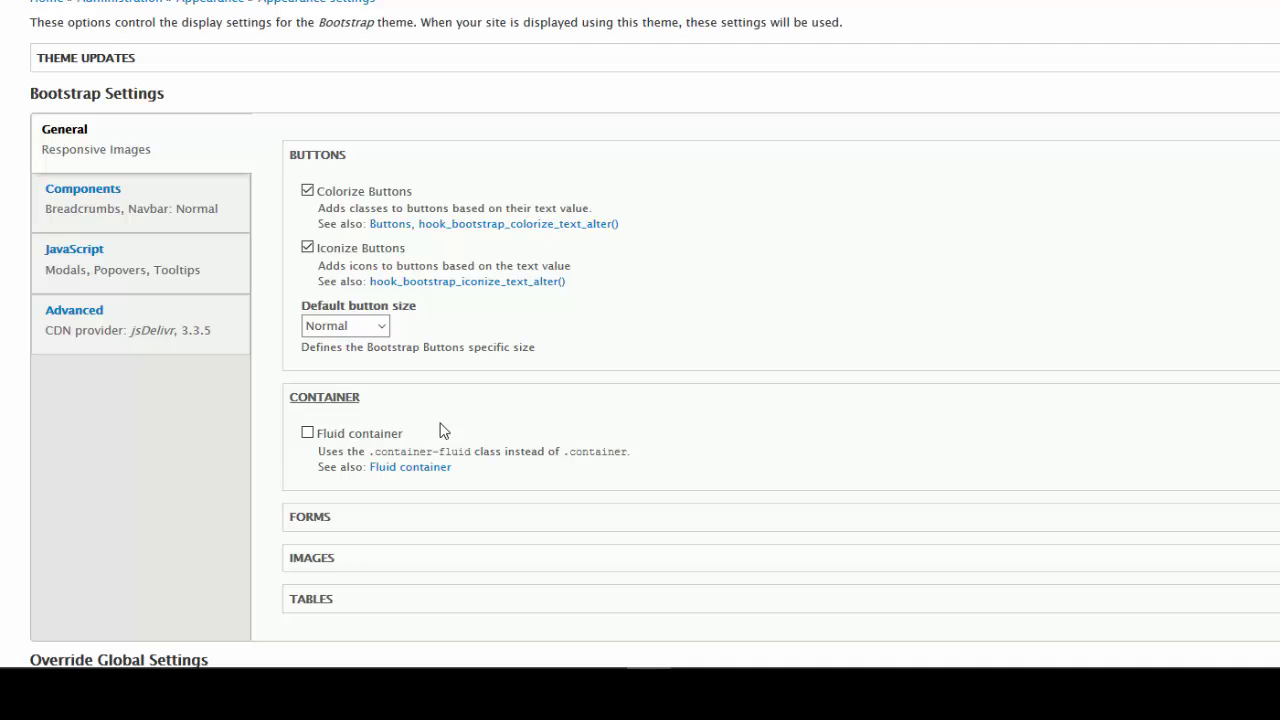
pyautogui.click(333, 528)
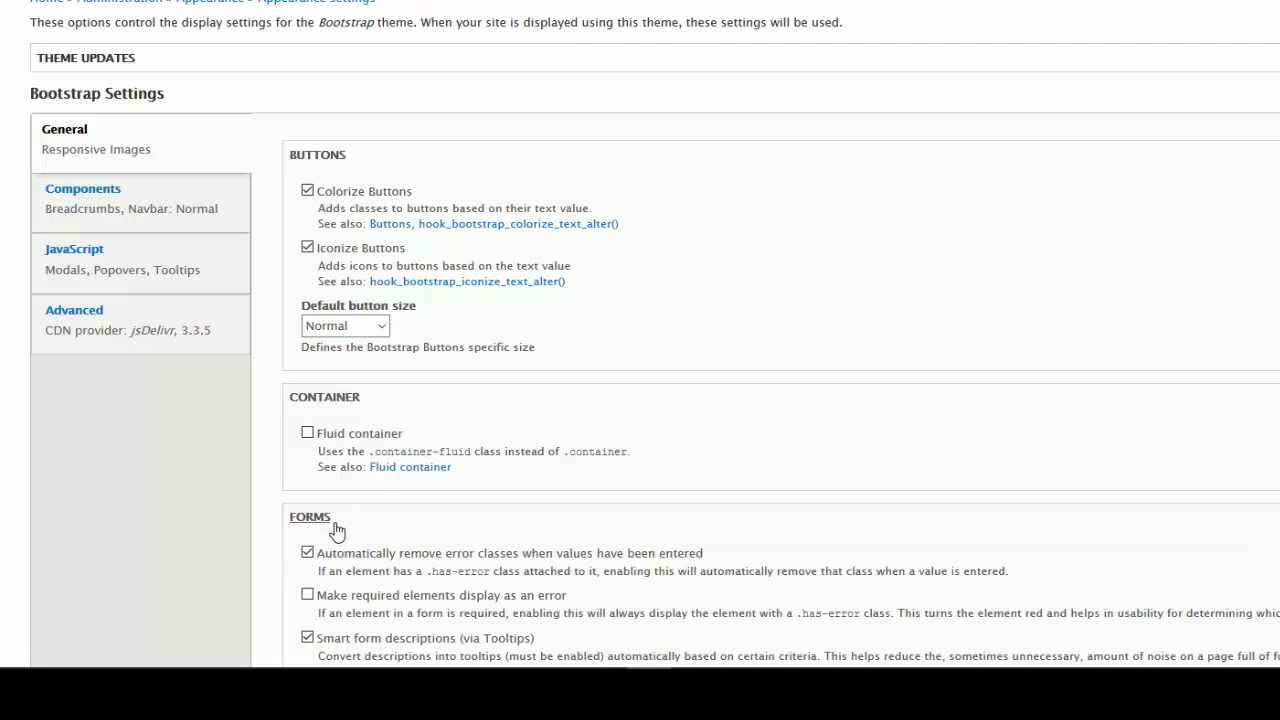
pyautogui.scroll(-5, 306, 340)
pyautogui.click(305, 338)
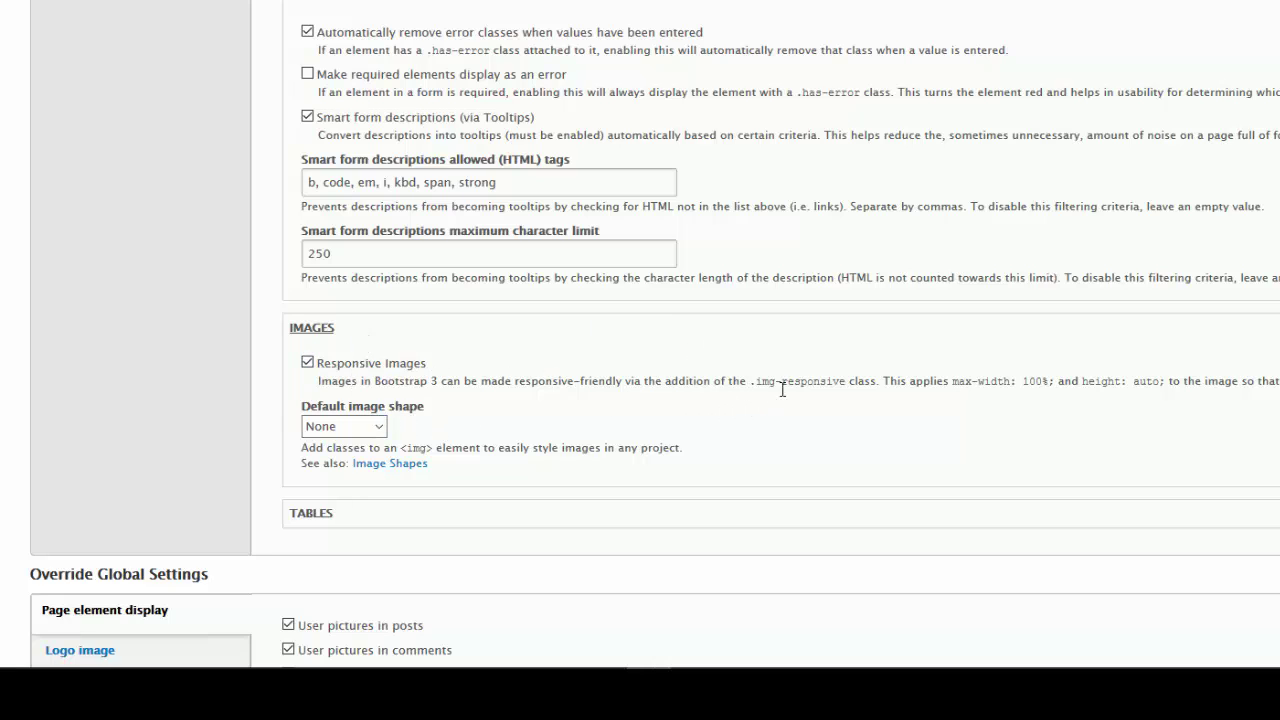
pyautogui.click(380, 427)
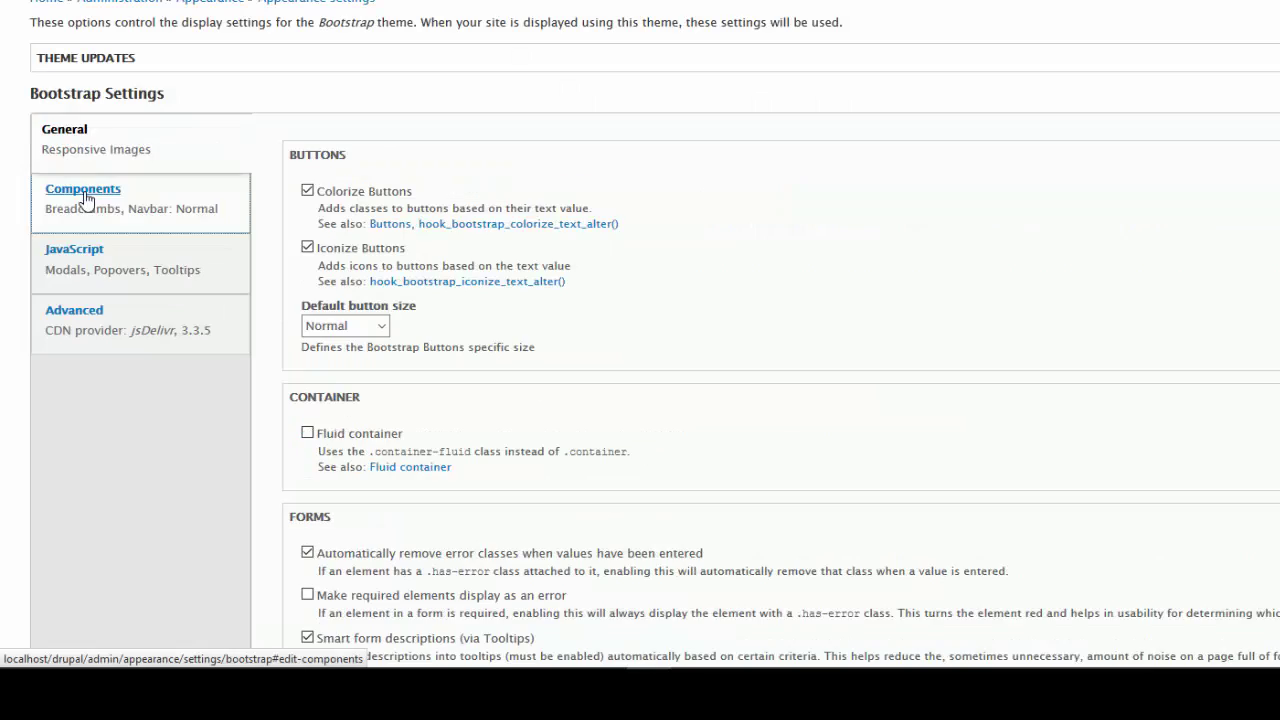
# Examine the Bootstrap theme's breadcrumb and navbar component options and its JavaScript settings.
pyautogui.click(84, 190)
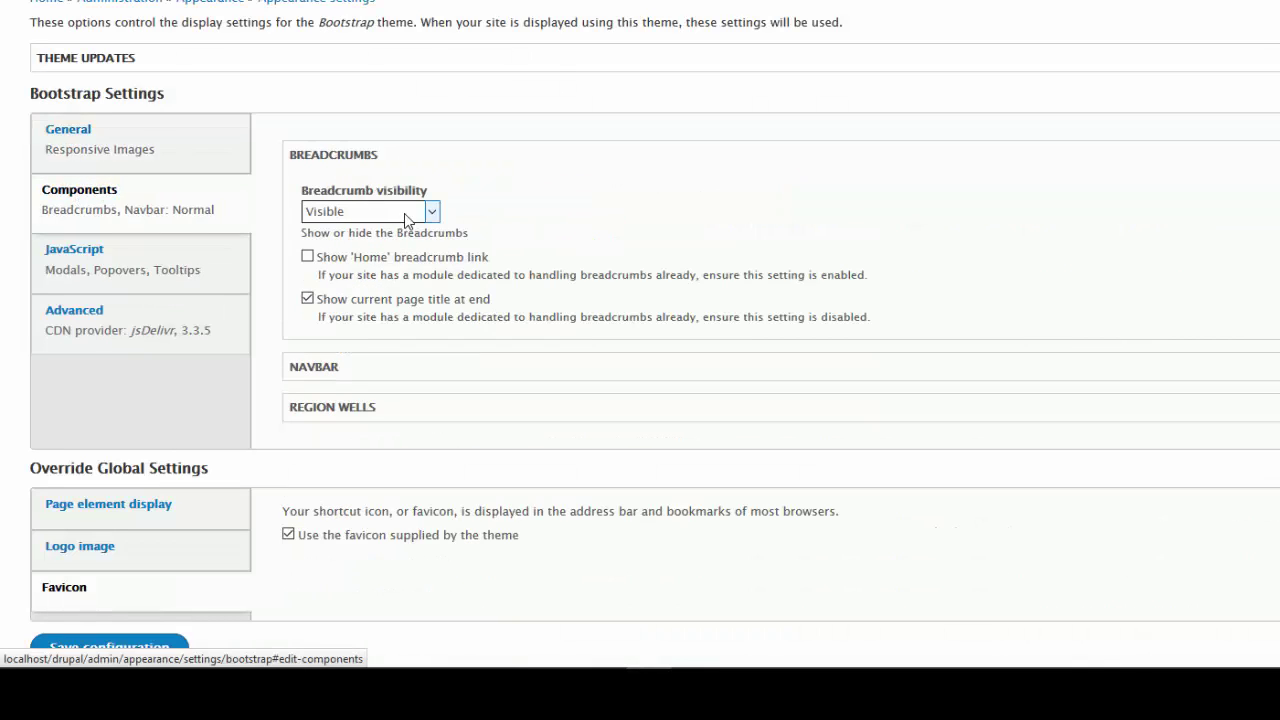
pyautogui.click(330, 376)
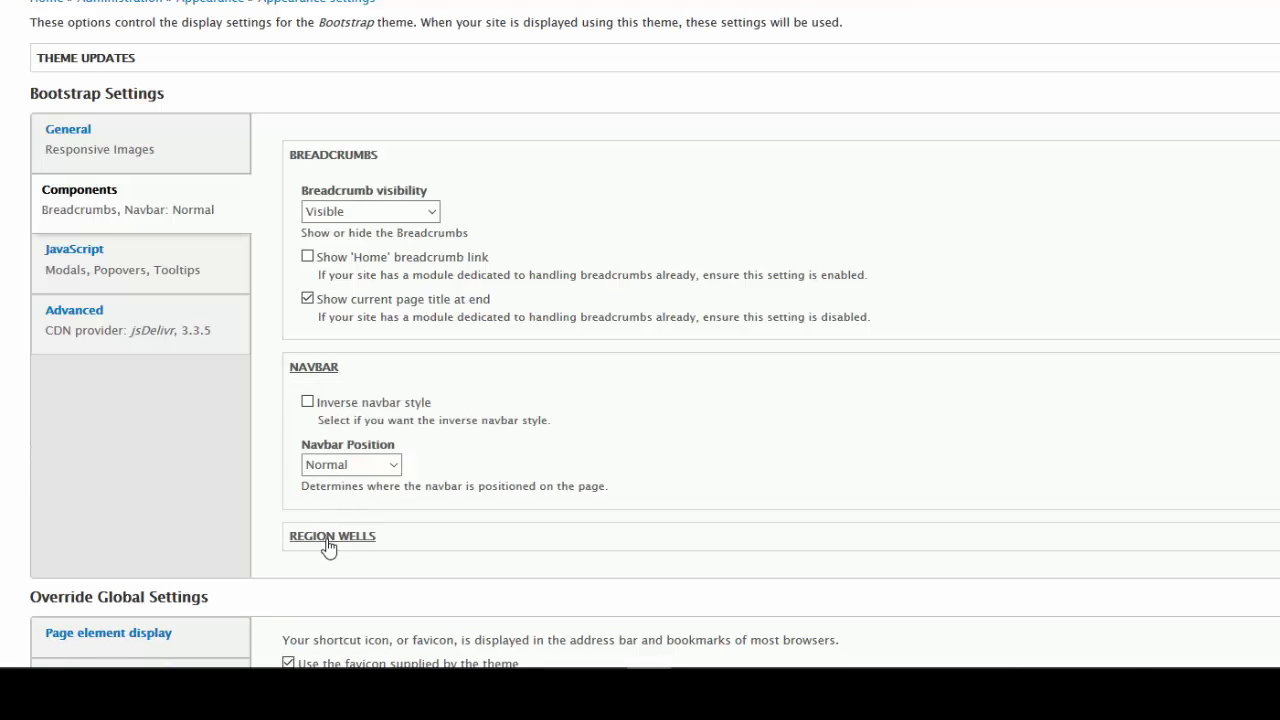
pyautogui.click(84, 262)
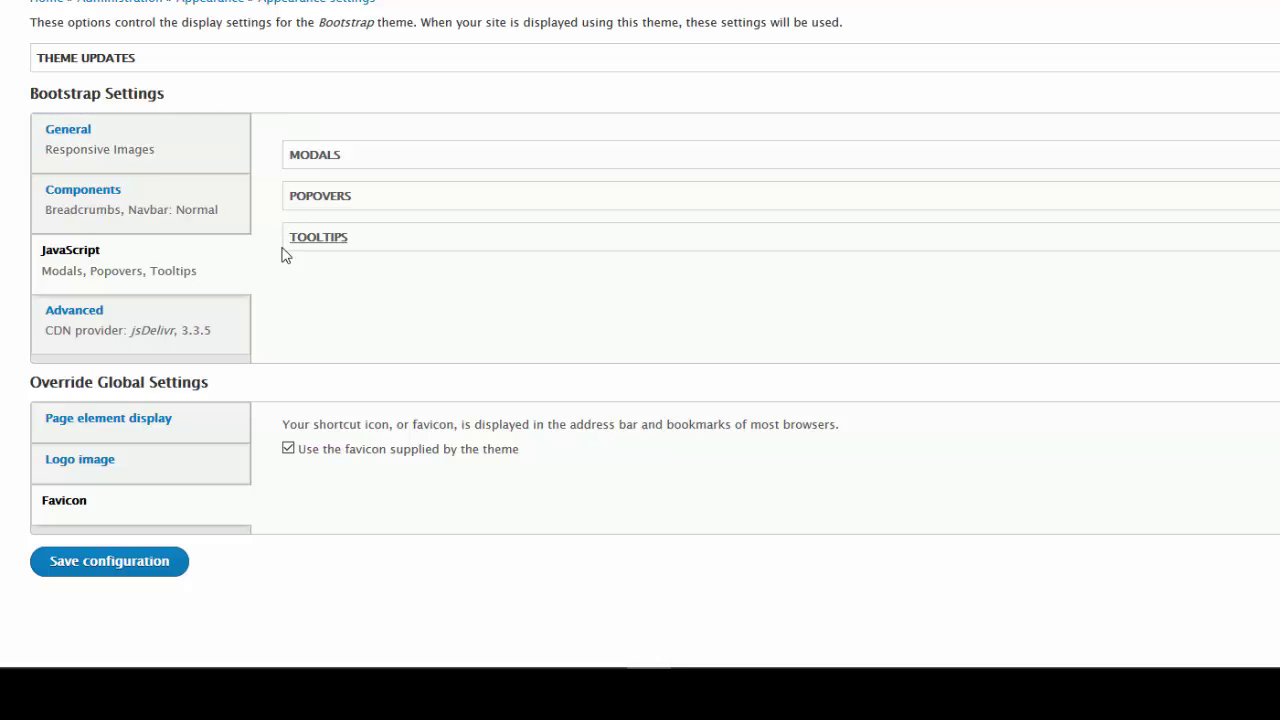
# Set the CDN theme to Cerulean in the Bootstrap theme's advanced settings and save the configuration.
pyautogui.click(84, 322)
pyautogui.scroll(-3, 490, 281)
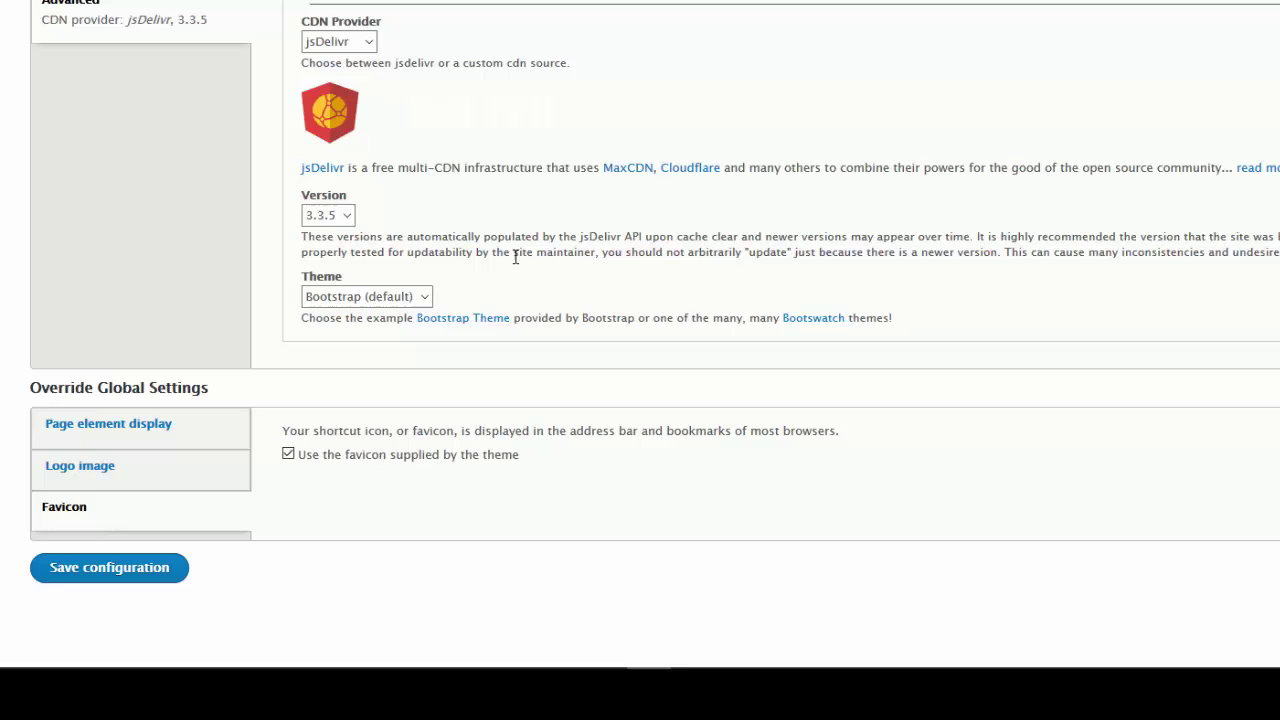
pyautogui.click(424, 296)
pyautogui.moveTo(421, 348)
pyautogui.mouseDown()
pyautogui.moveTo(421, 459)
pyautogui.moveTo(425, 333)
pyautogui.mouseUp()
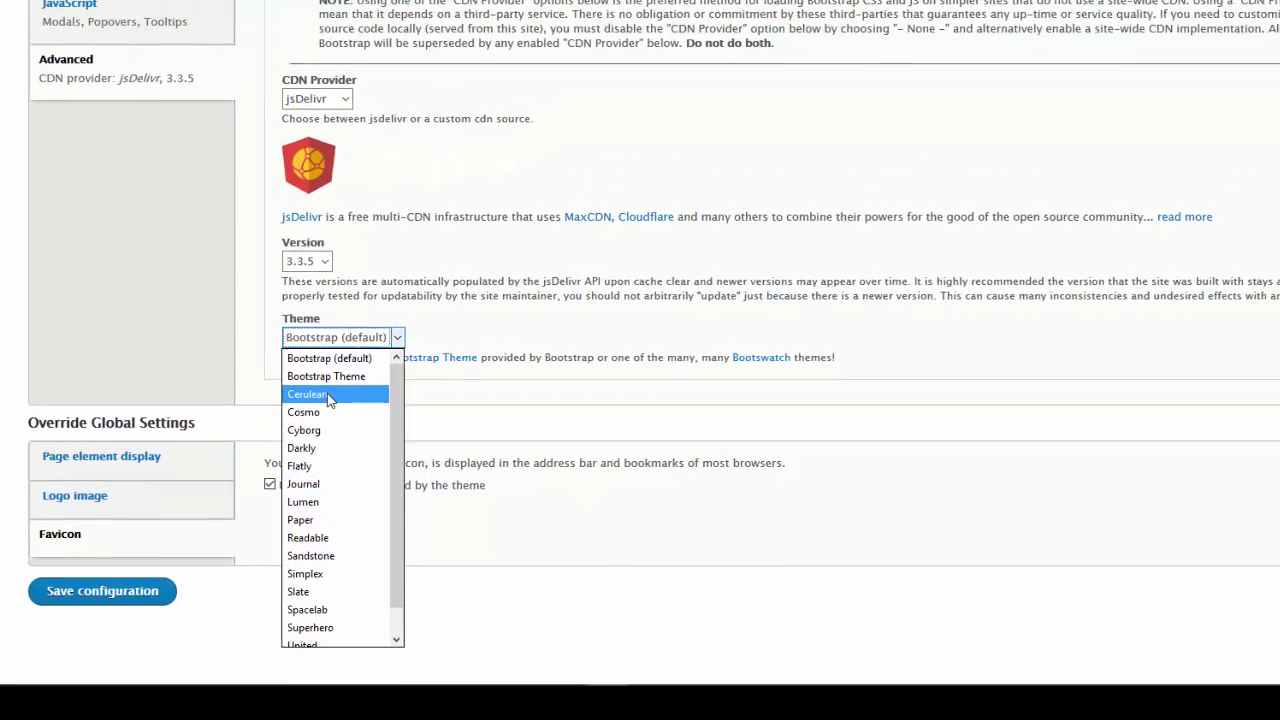
pyautogui.click(330, 399)
pyautogui.scroll(-5, 640, 360)
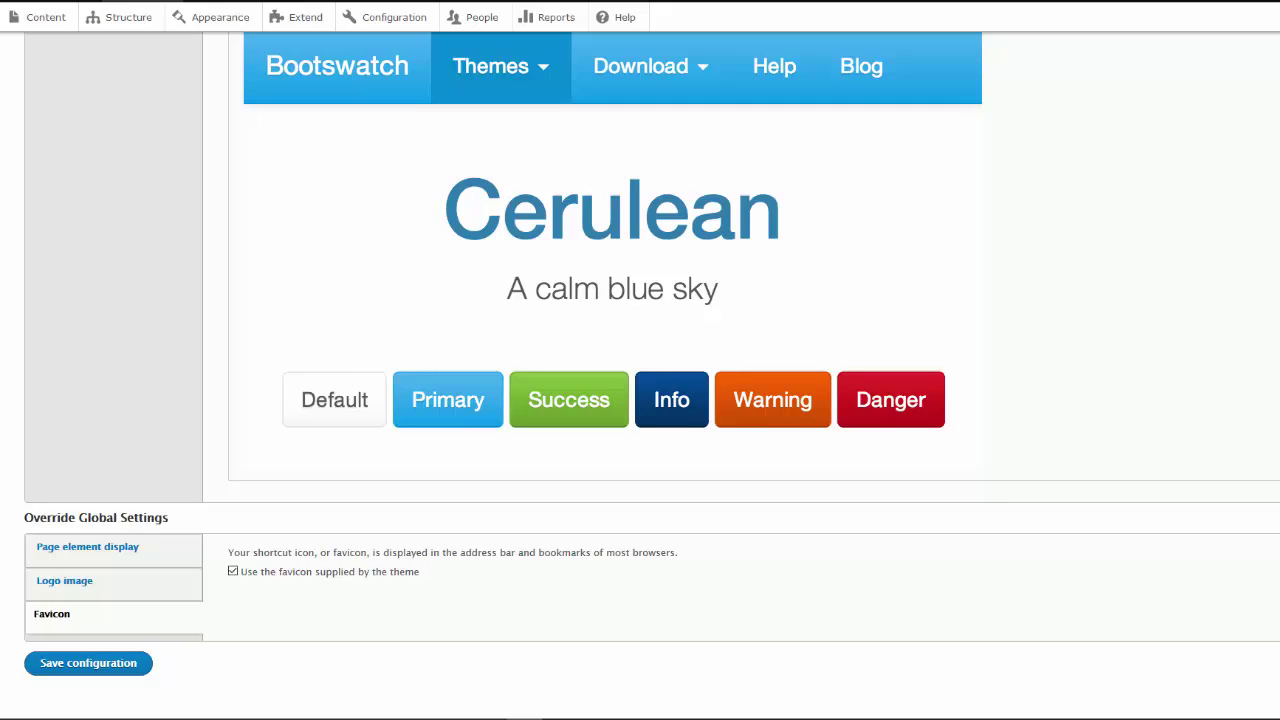
pyautogui.scroll(2, 748, 361)
pyautogui.scroll(-1, 748, 361)
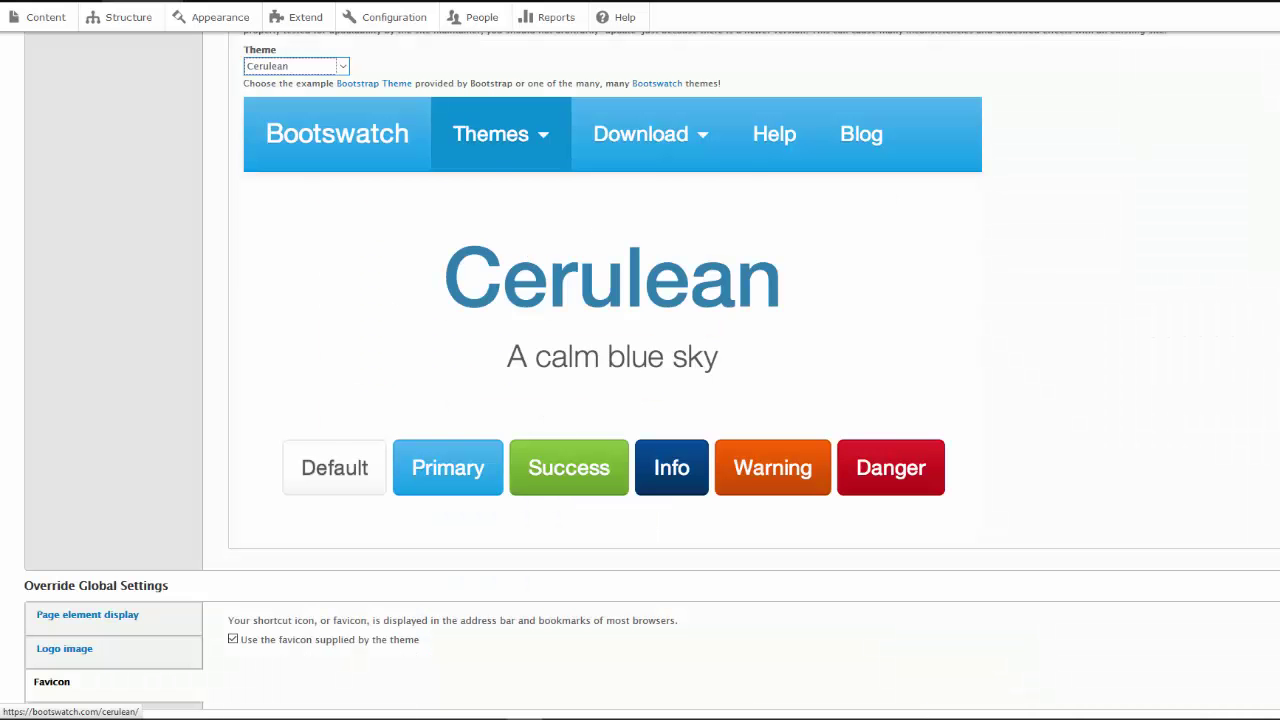
pyautogui.scroll(-2, 809, 535)
pyautogui.click(86, 639)
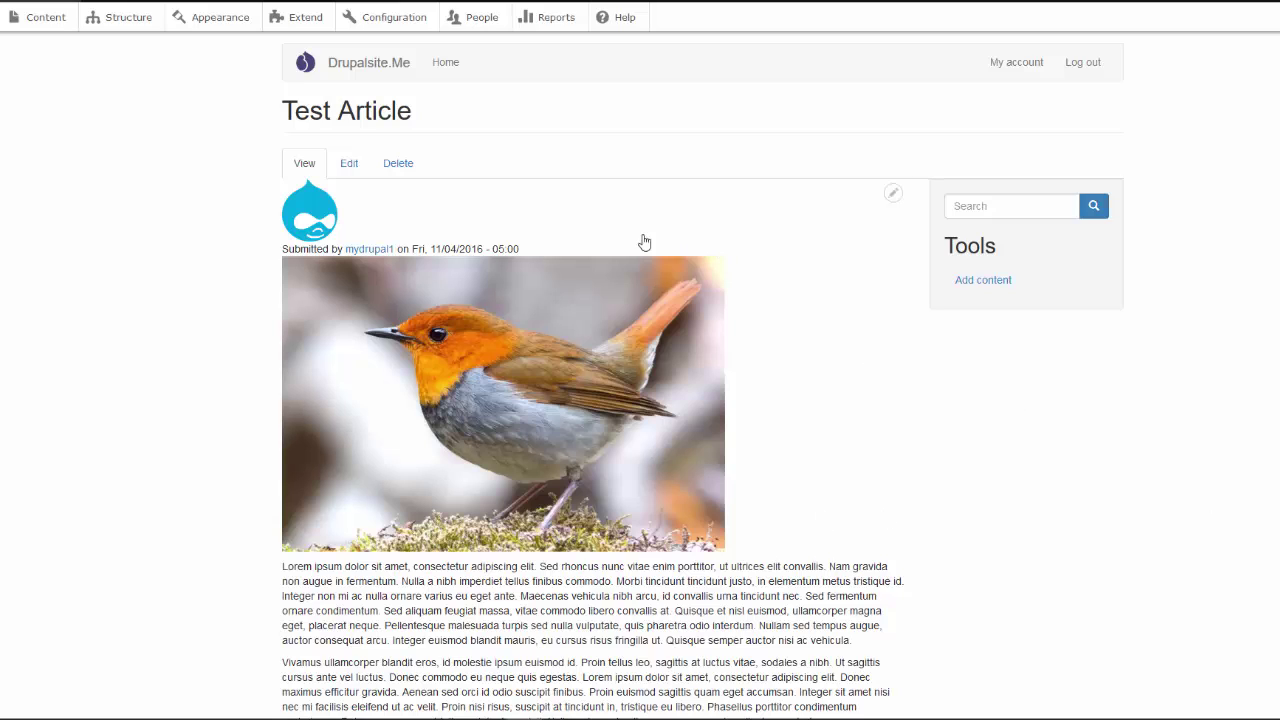
# Clear all of the site's caches from the Performance configuration page.
pyautogui.click(381, 20)
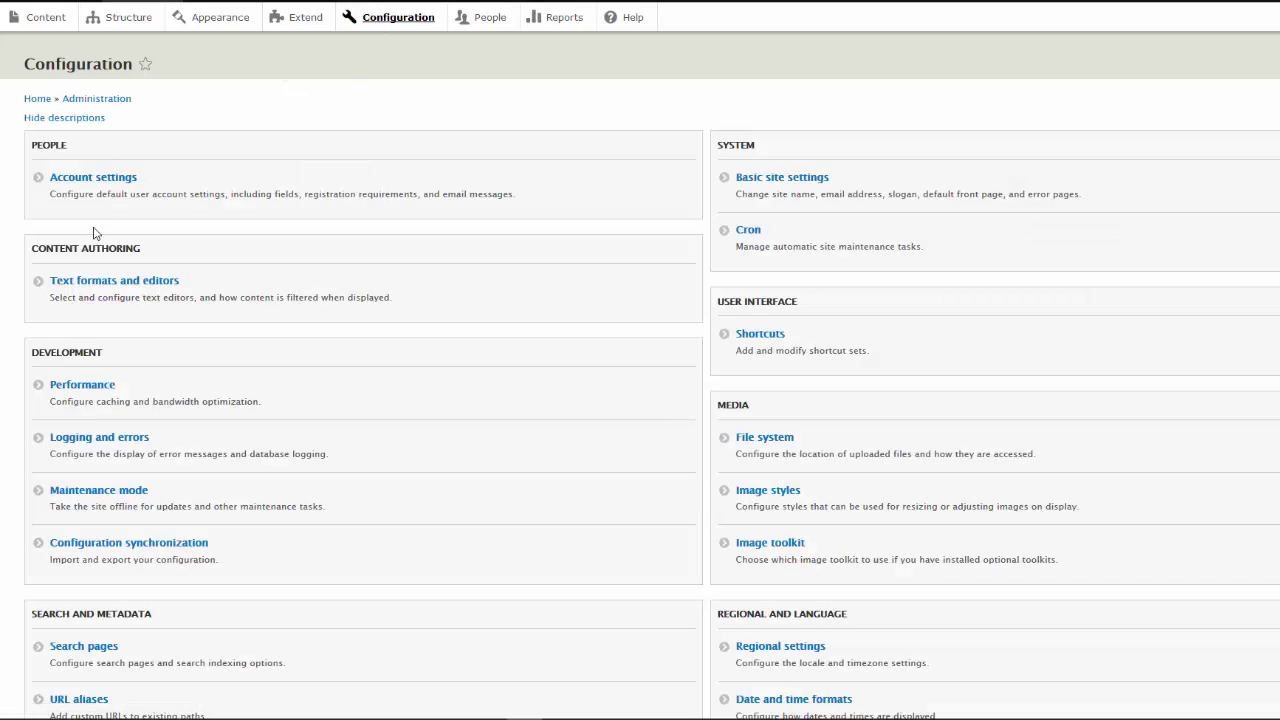
pyautogui.click(86, 390)
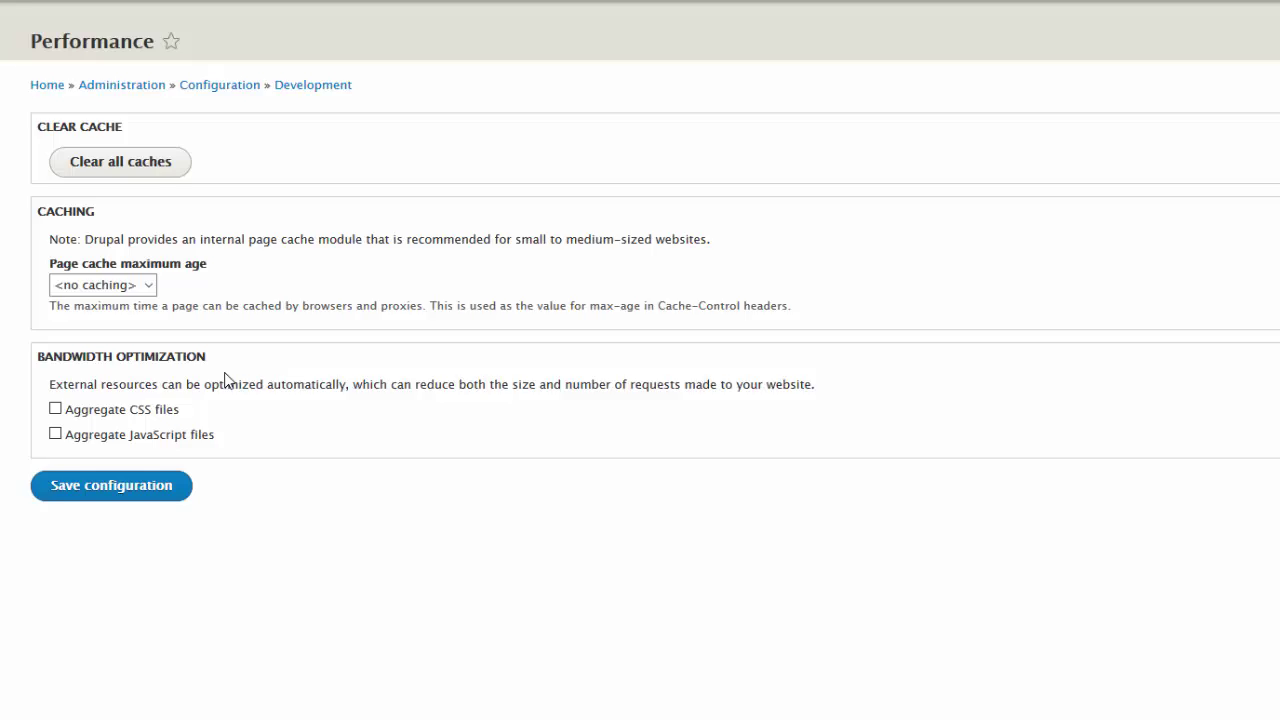
pyautogui.click(117, 172)
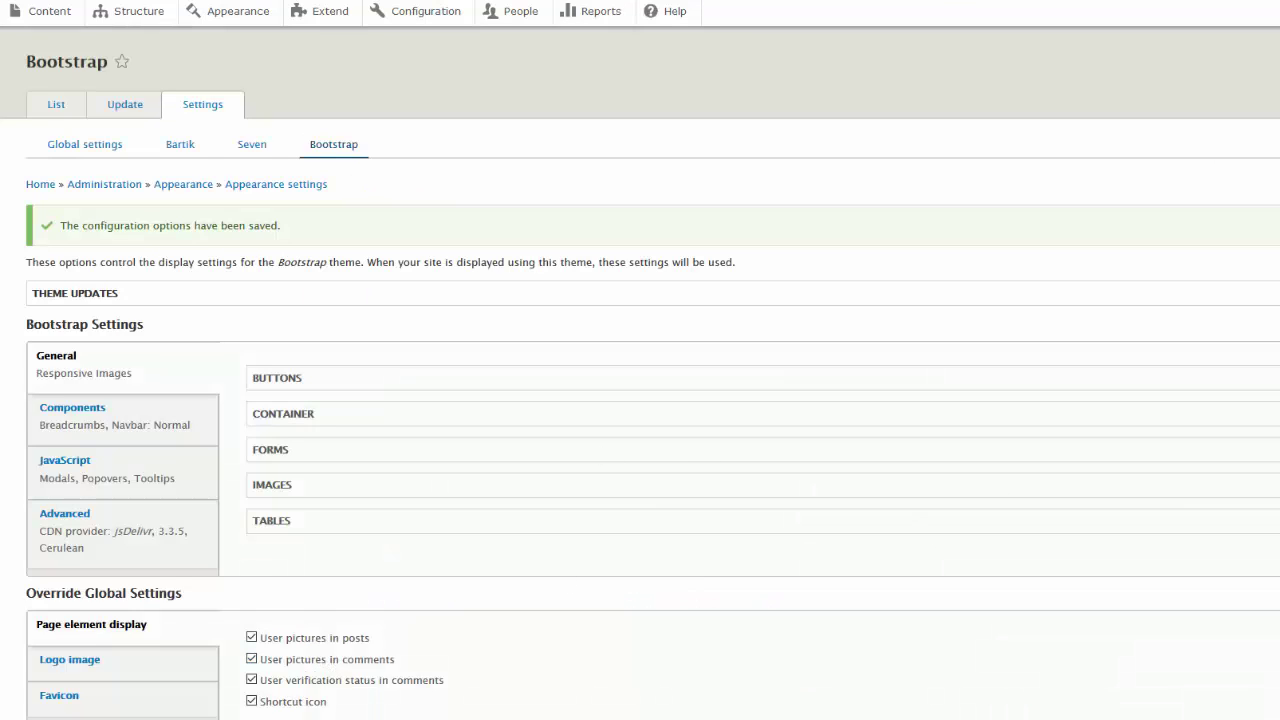
# Change the CDN theme to Darkly in the Bootstrap theme's advanced settings and save the configuration.
pyautogui.scroll(-2, 310, 530)
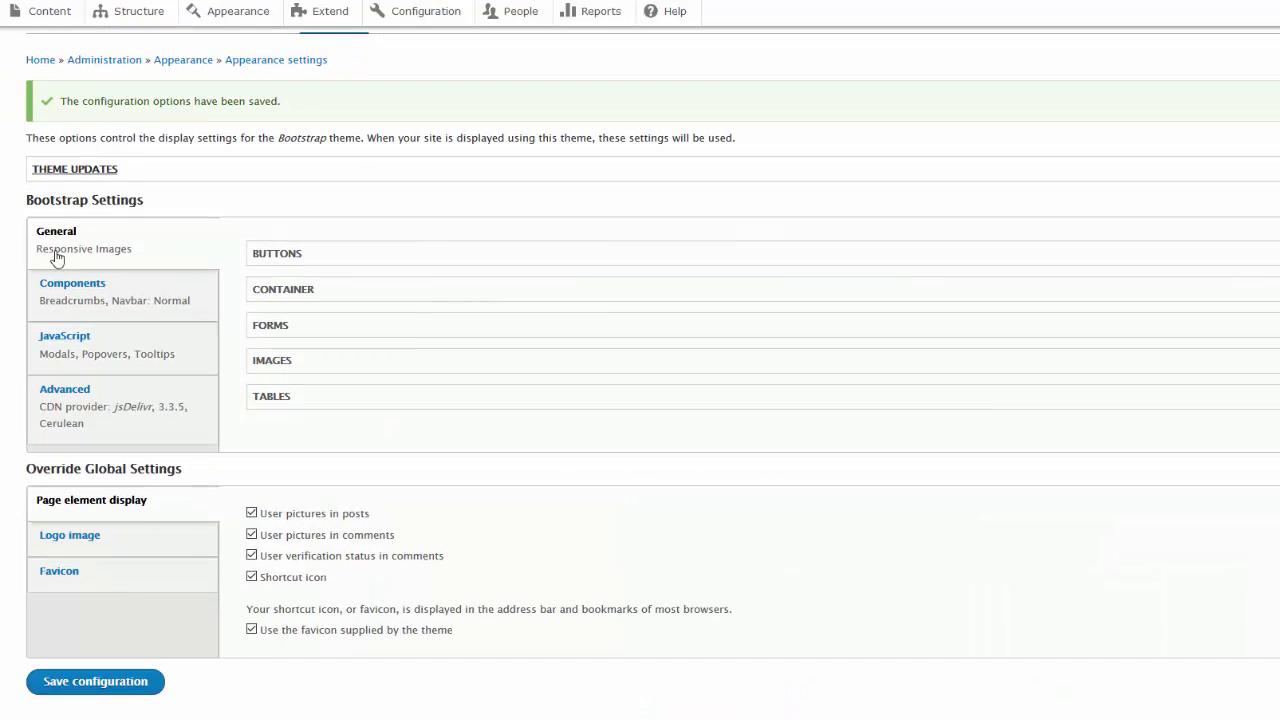
pyautogui.click(52, 400)
pyautogui.scroll(-5, 747, 403)
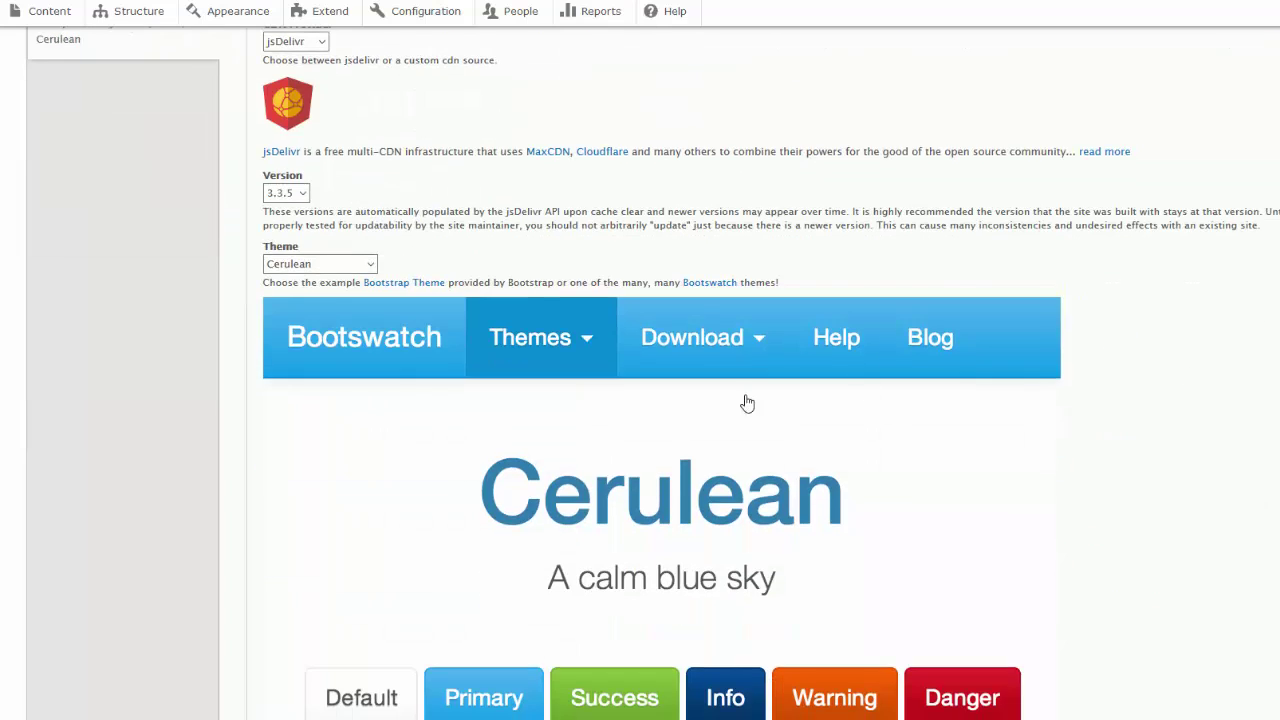
pyautogui.click(366, 265)
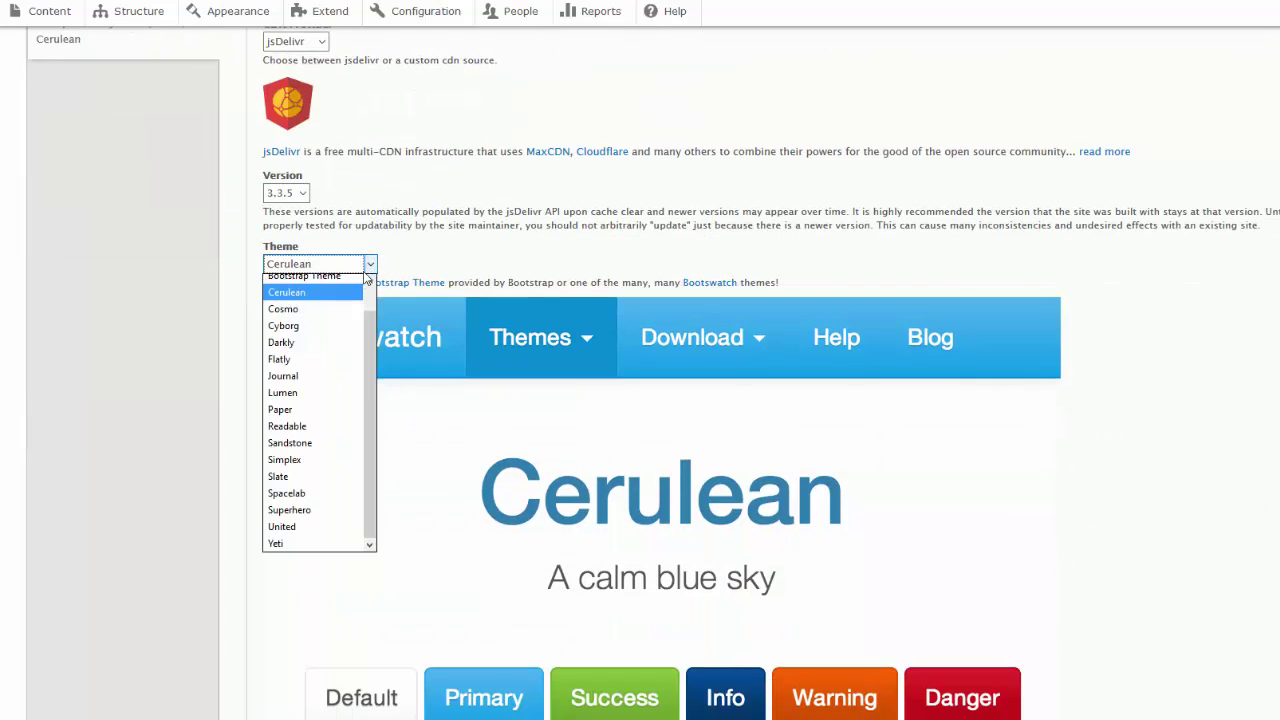
pyautogui.click(294, 350)
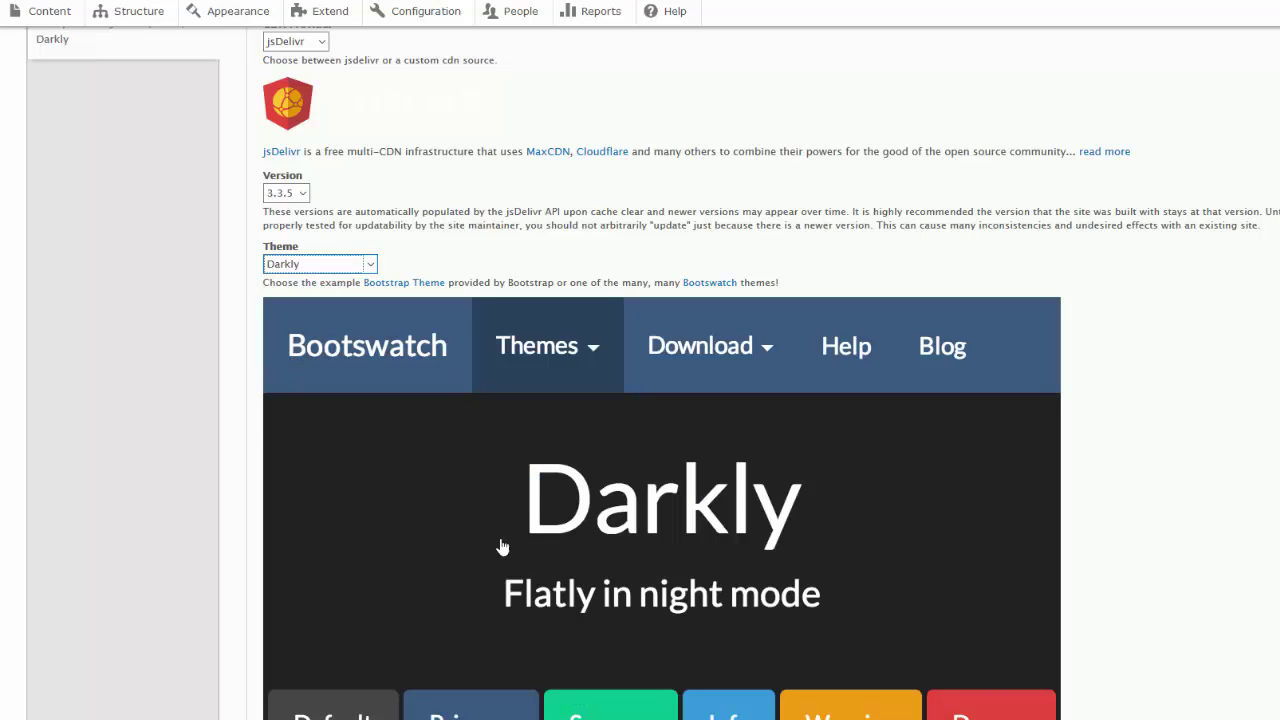
pyautogui.scroll(-3, 640, 370)
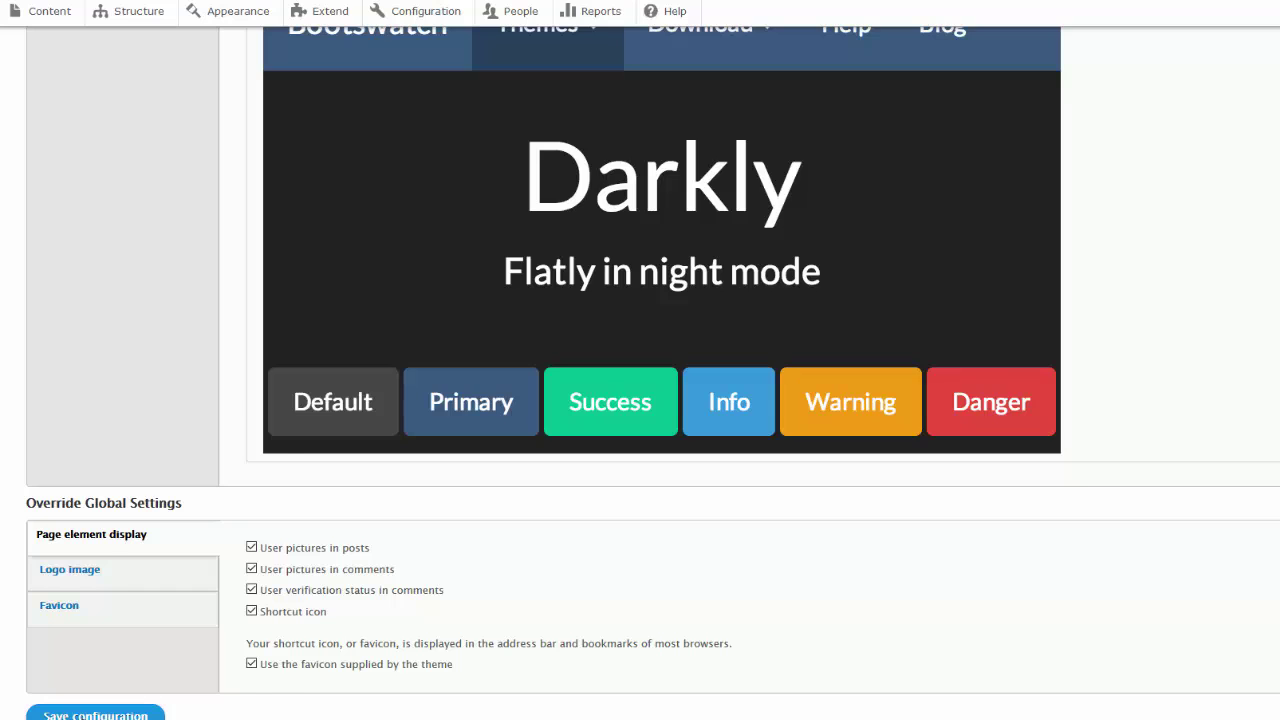
pyautogui.click(95, 714)
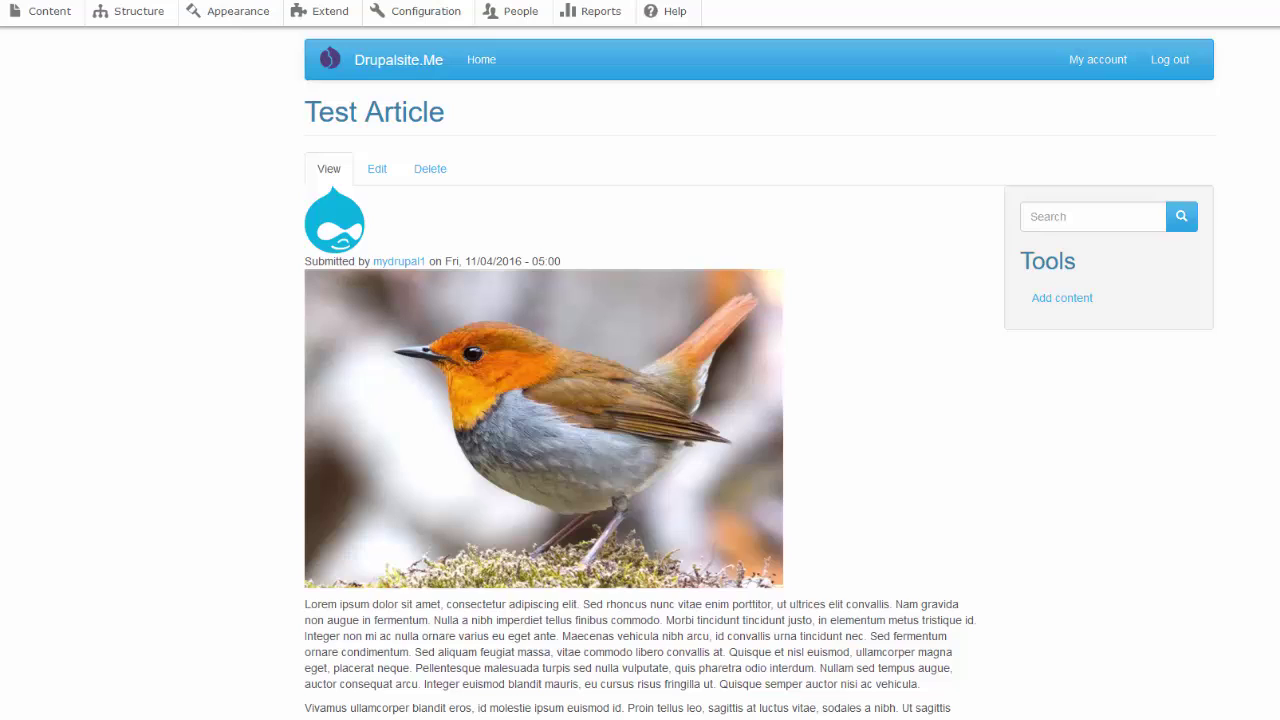
# Reload the Test Article page and examine how the site looks with the newly saved theme.
pyautogui.press('F5')
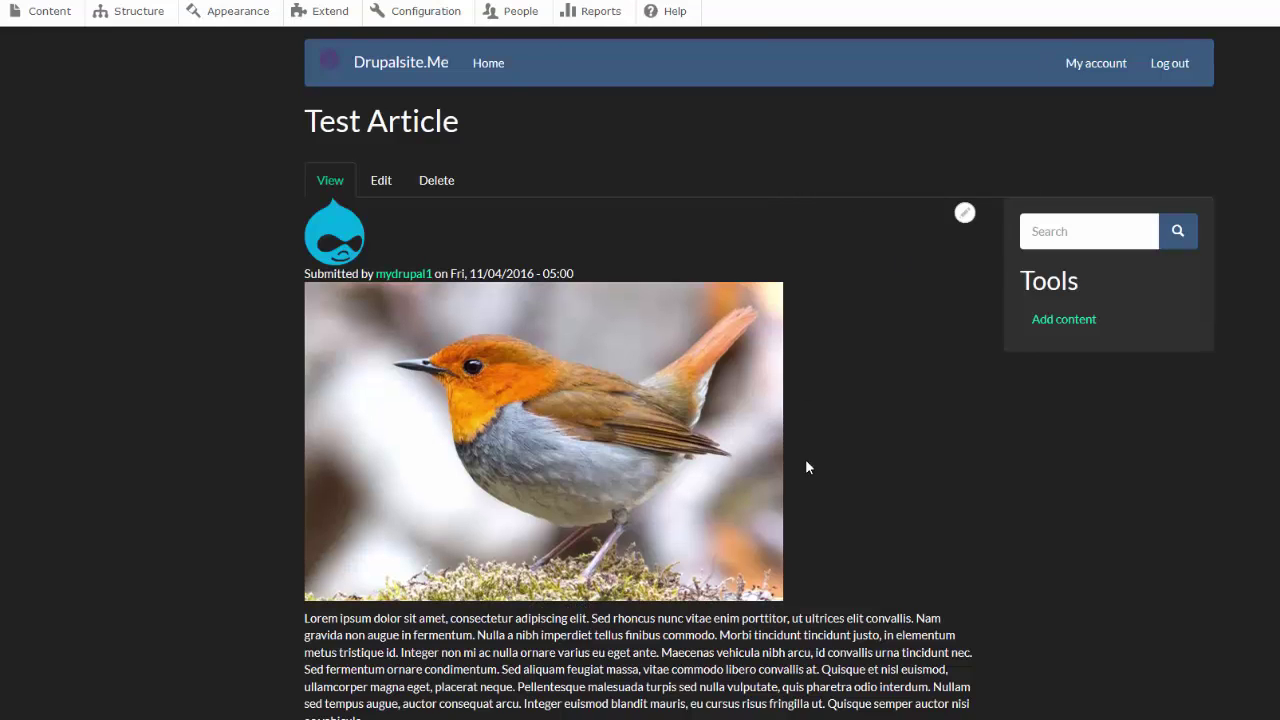
pyautogui.scroll(-1, 998, 553)
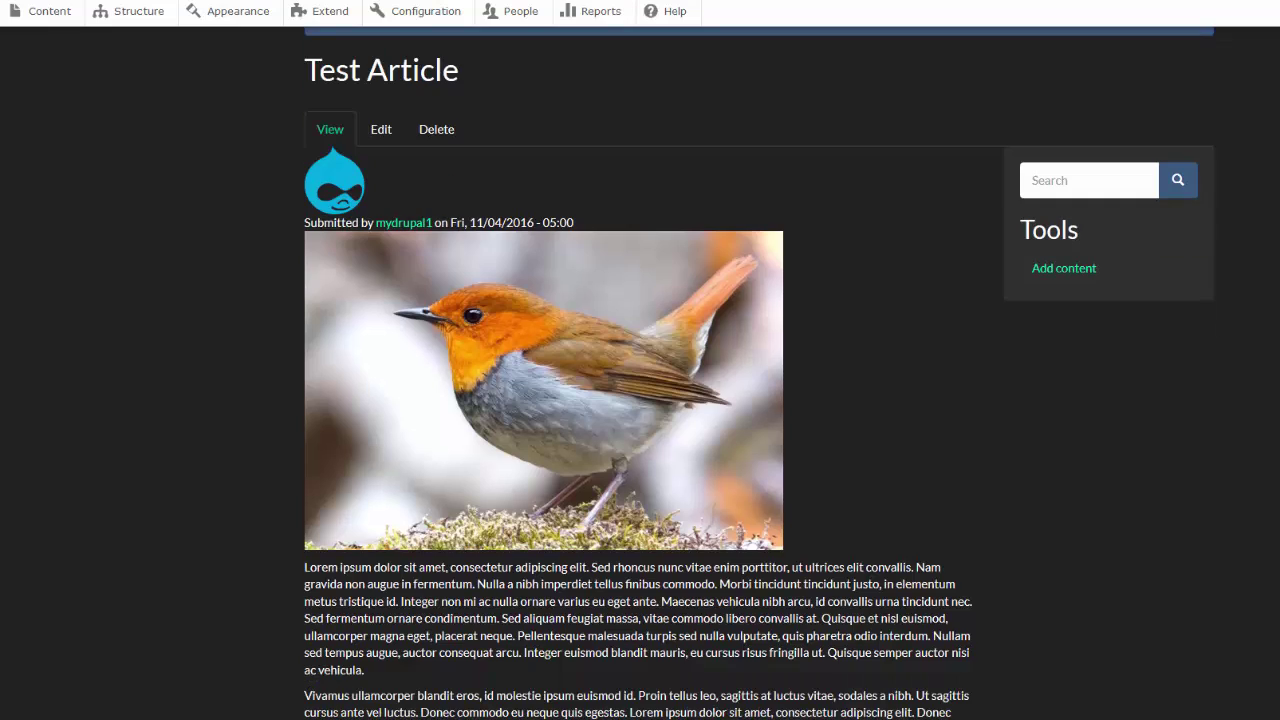
# Return to the Bootstrap theme's settings and review the JavaScript and component option groups.
pyautogui.hotkey('ctrl', 'Tab')
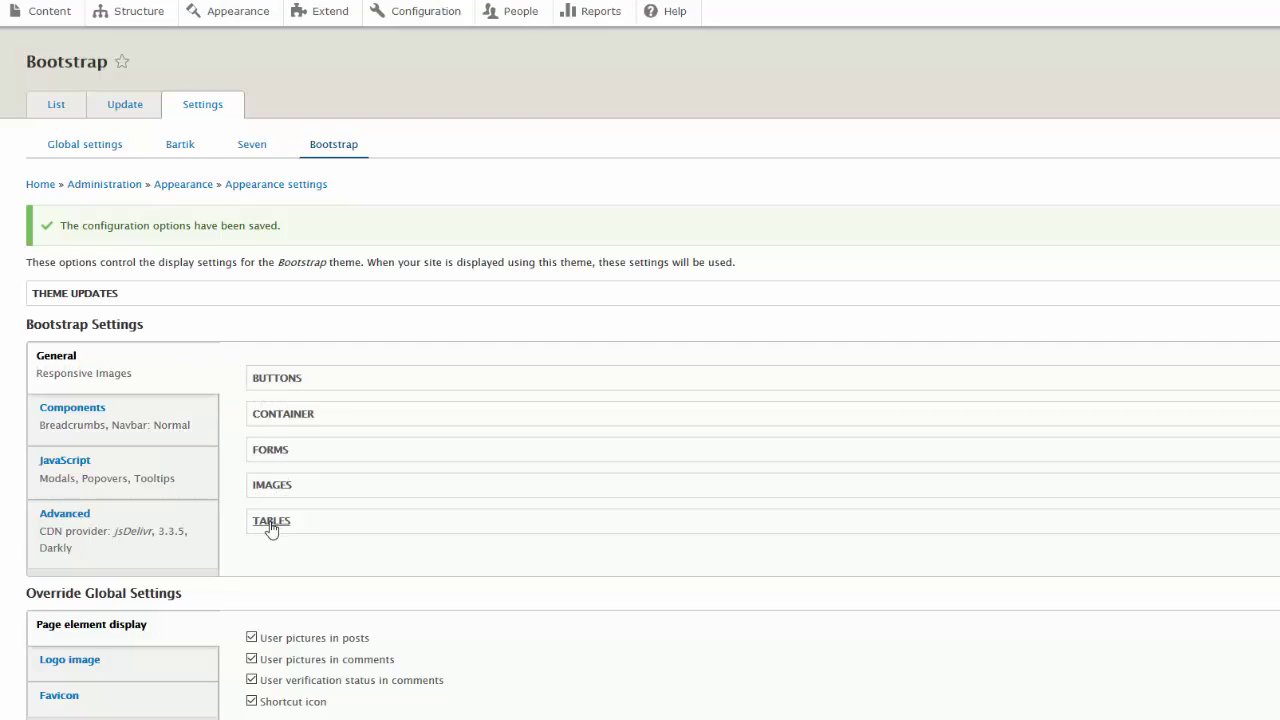
pyautogui.click(65, 466)
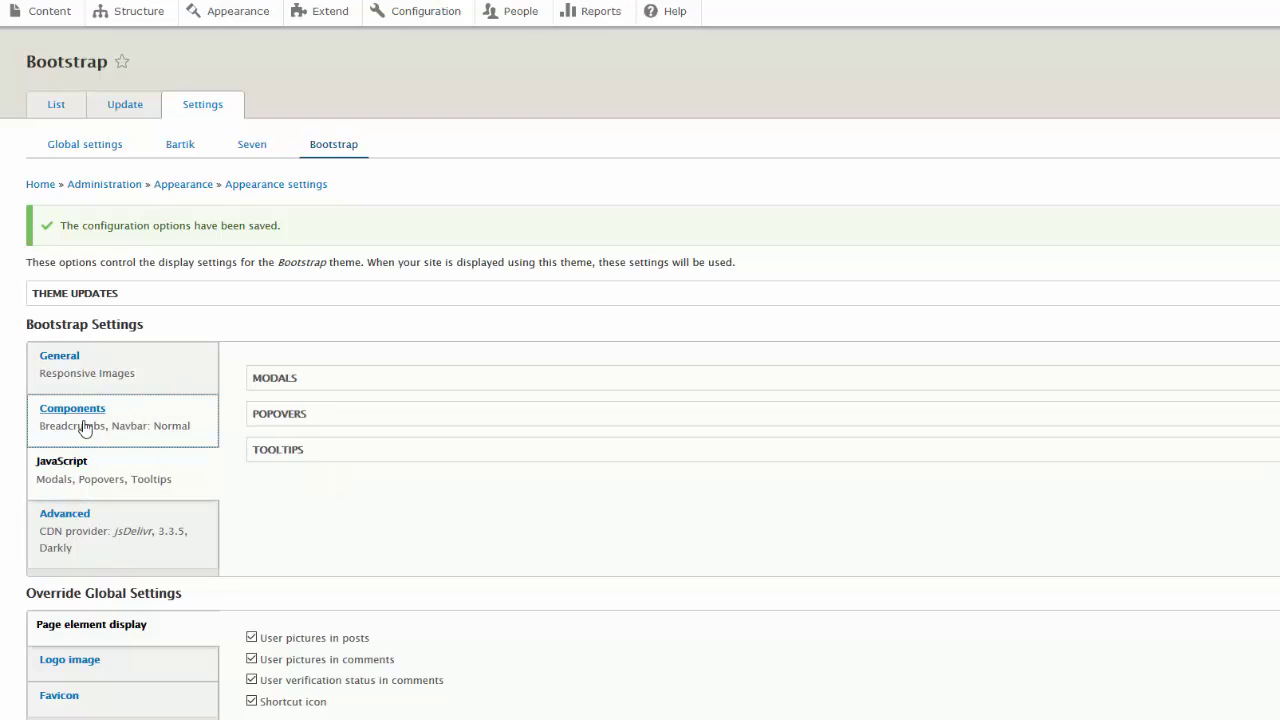
pyautogui.click(85, 428)
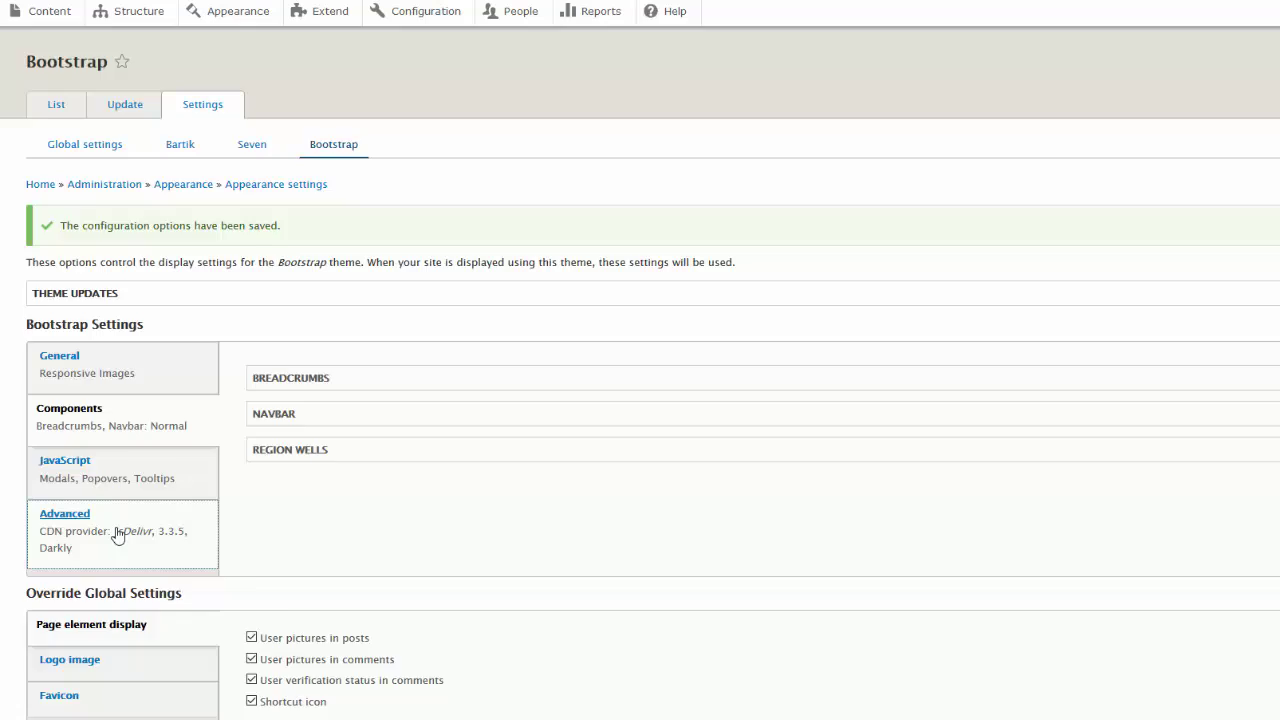
pyautogui.scroll(-2, 117, 535)
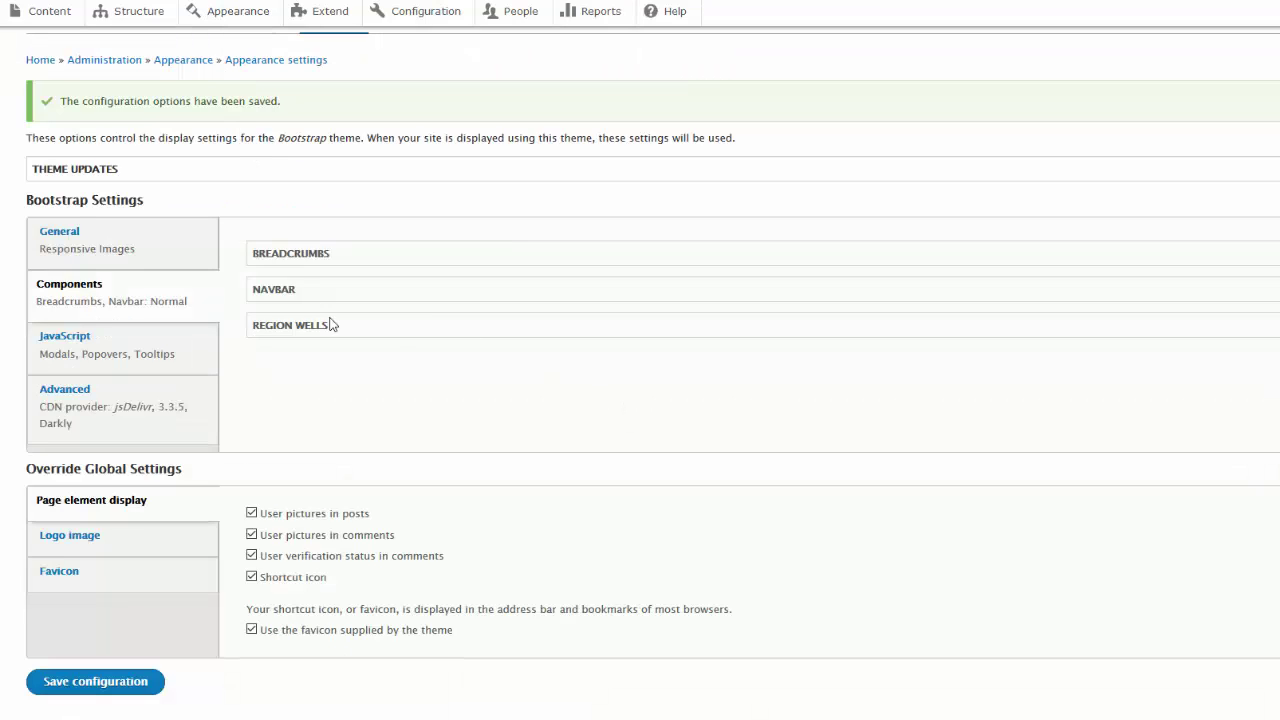